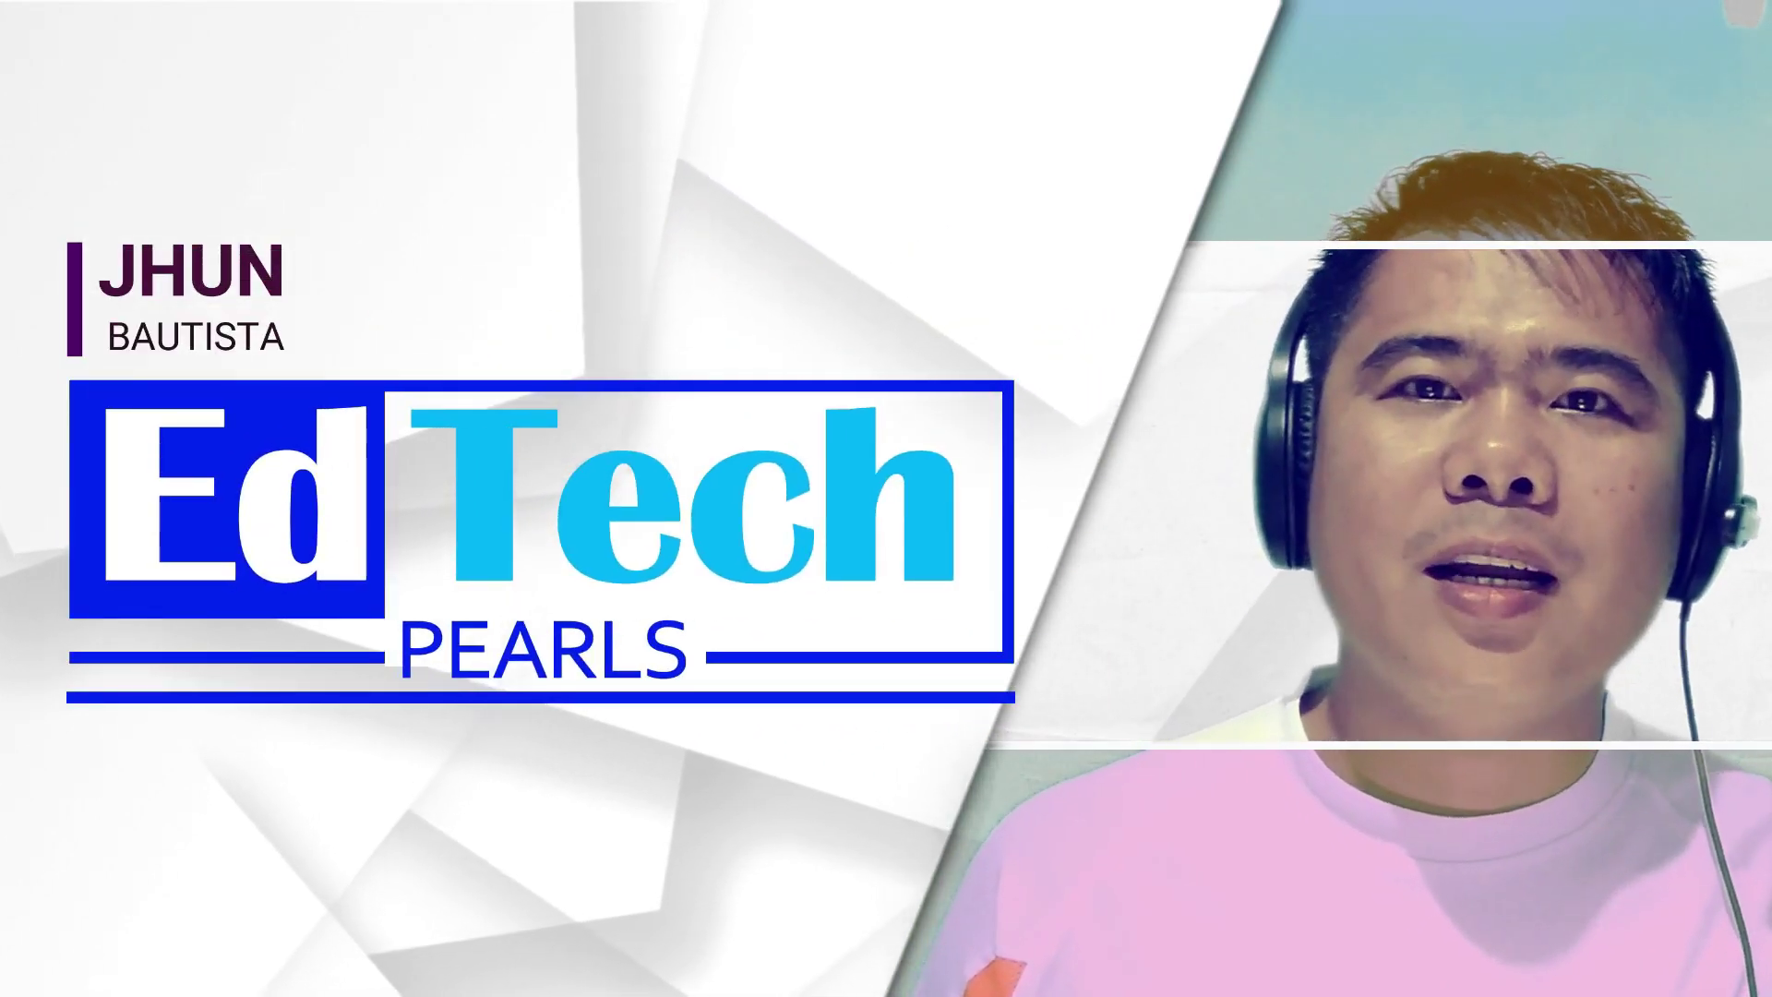
- Subscribe to the channel on its intro page and turn on all notifications
{"action": "scroll", "coordinate": [1014, 494], "scroll_direction": "down", "scroll_amount": 4}
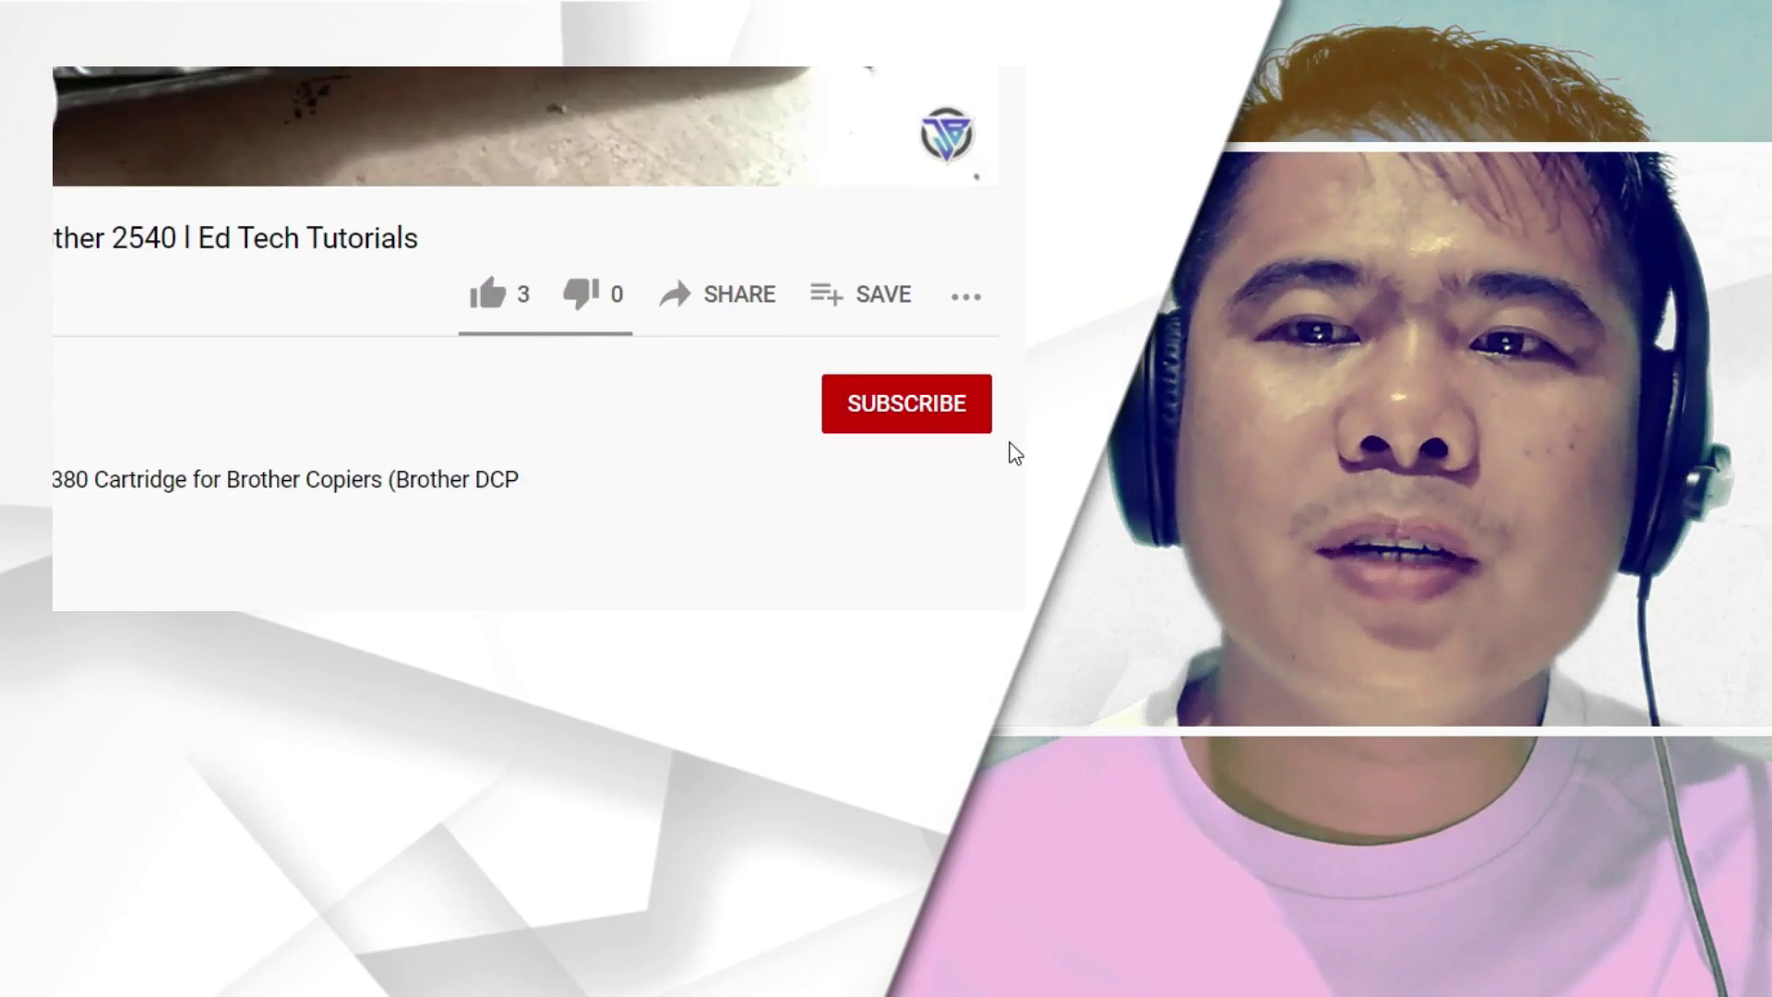
{"action": "left_click", "coordinate": [869, 286]}
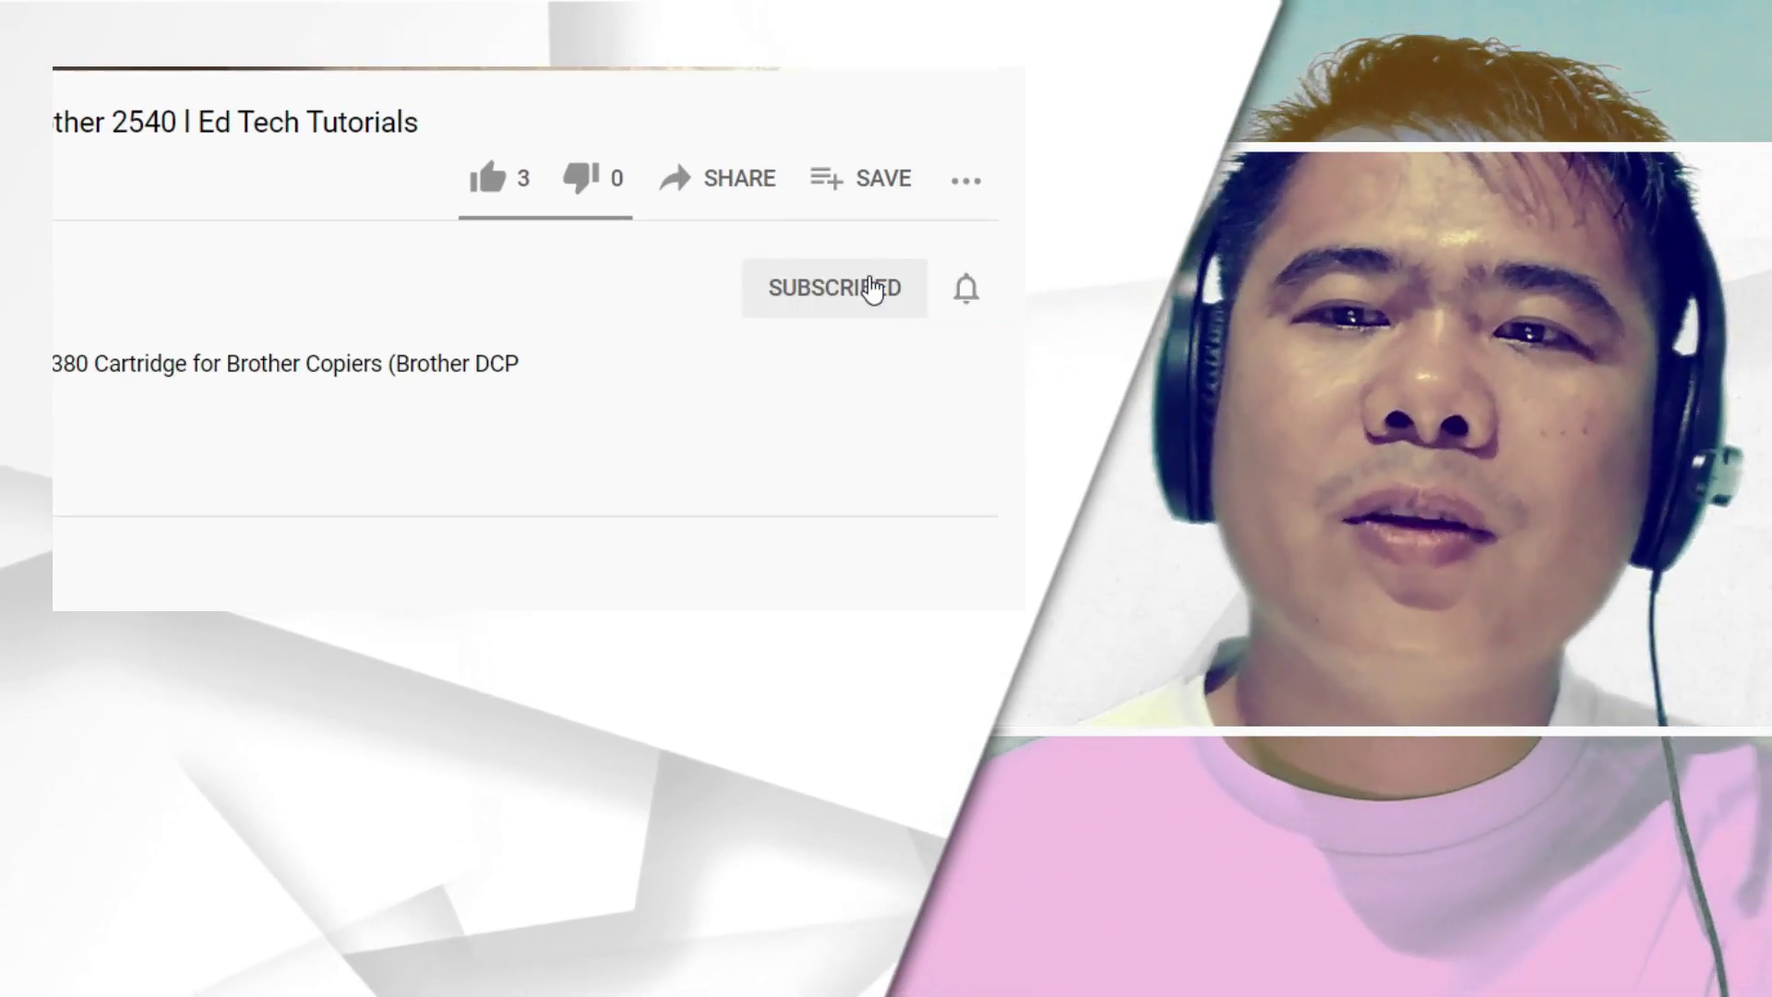
{"action": "left_click", "coordinate": [969, 293]}
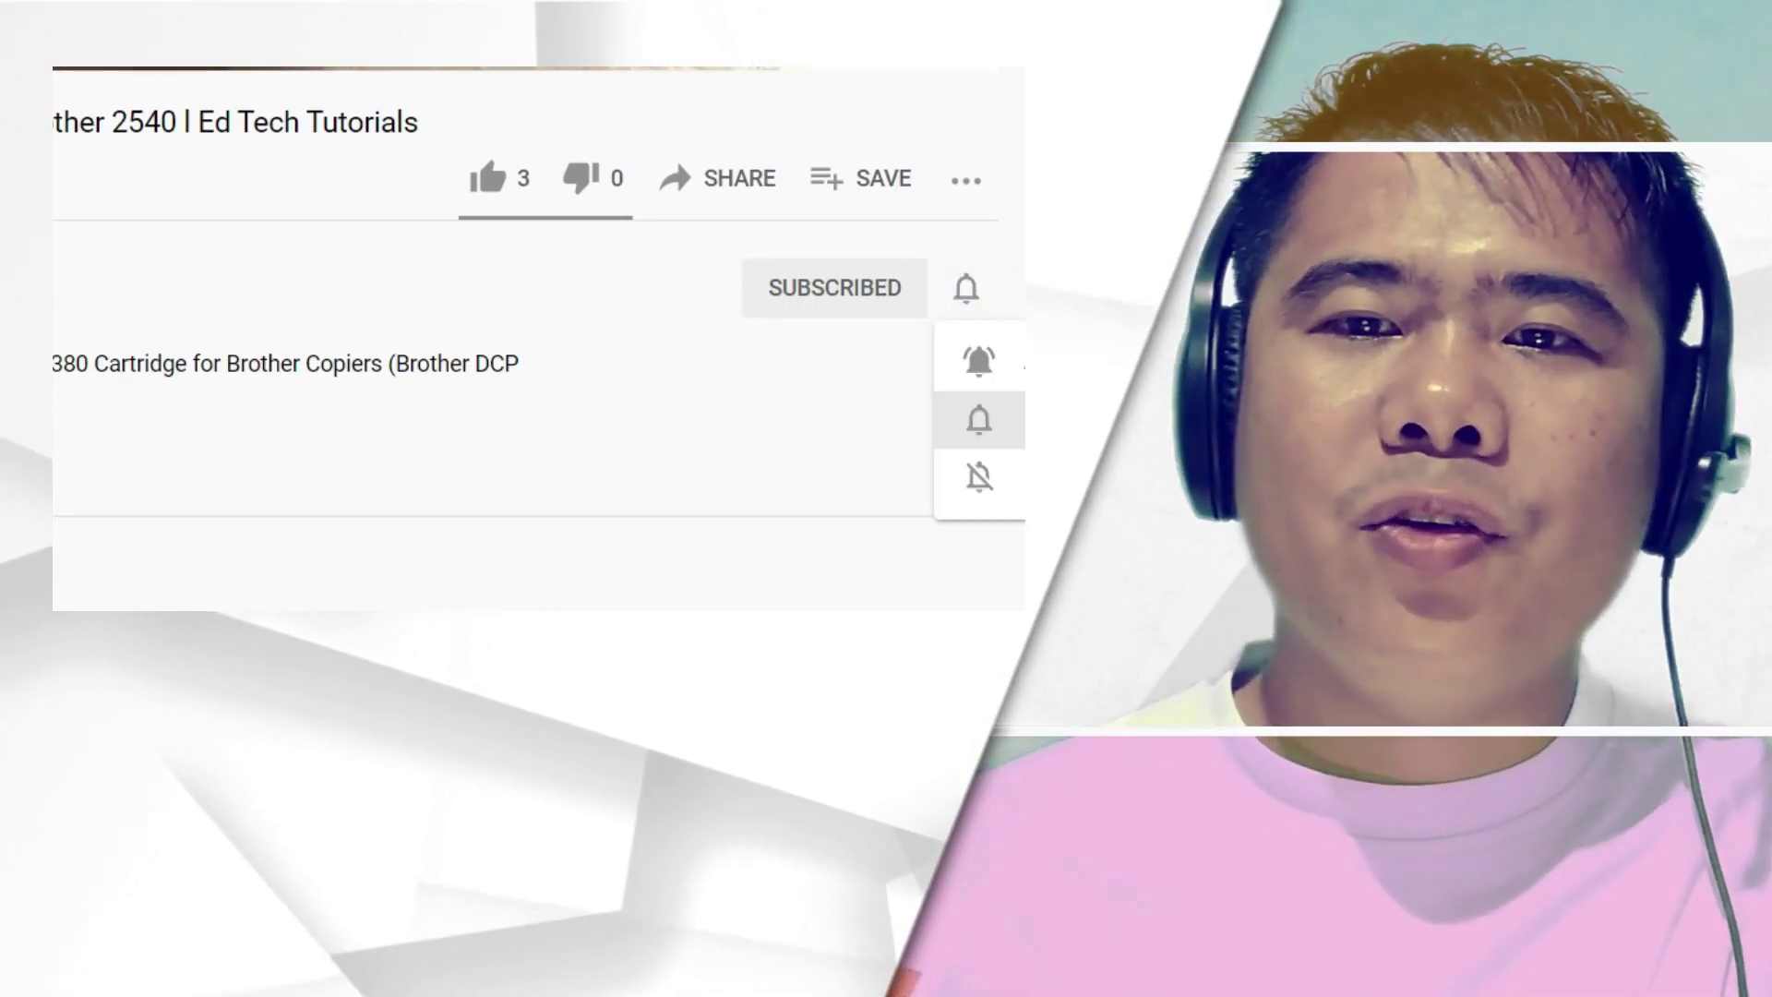
{"action": "left_click", "coordinate": [977, 356]}
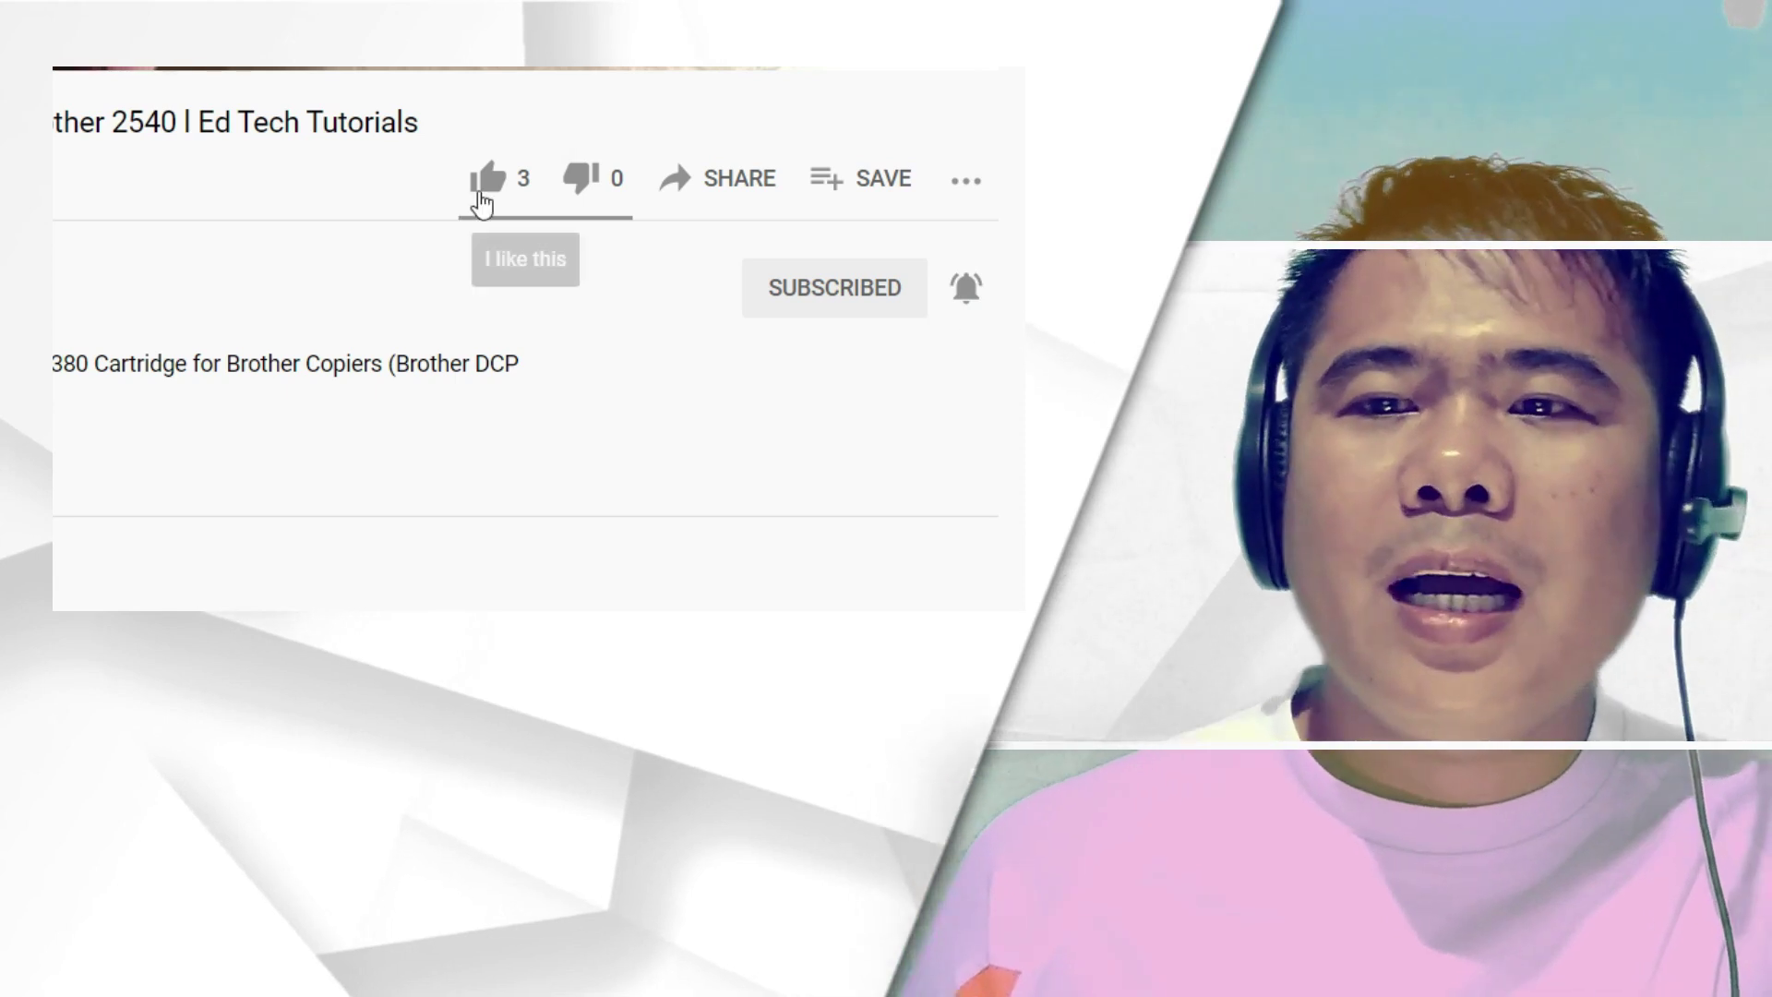
{"action": "left_click", "coordinate": [478, 205]}
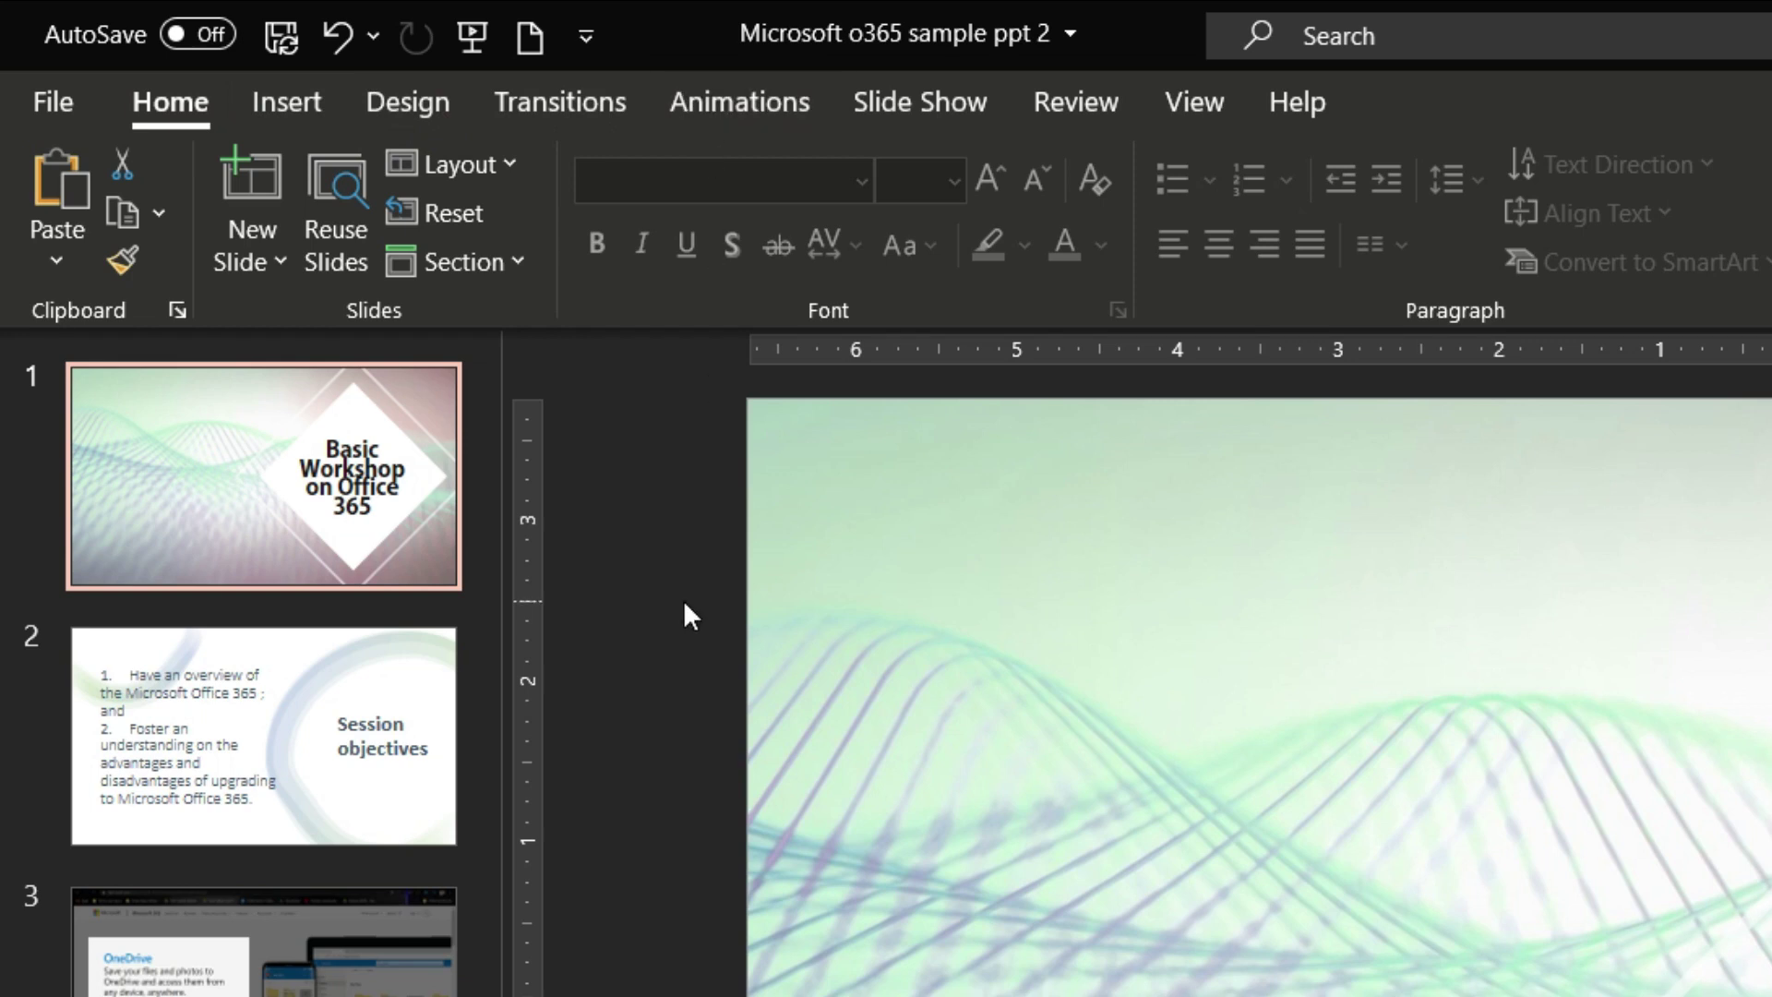
- Choose Record from Beginning under Slide Show > Record Slide Show
{"action": "left_click", "coordinate": [932, 109]}
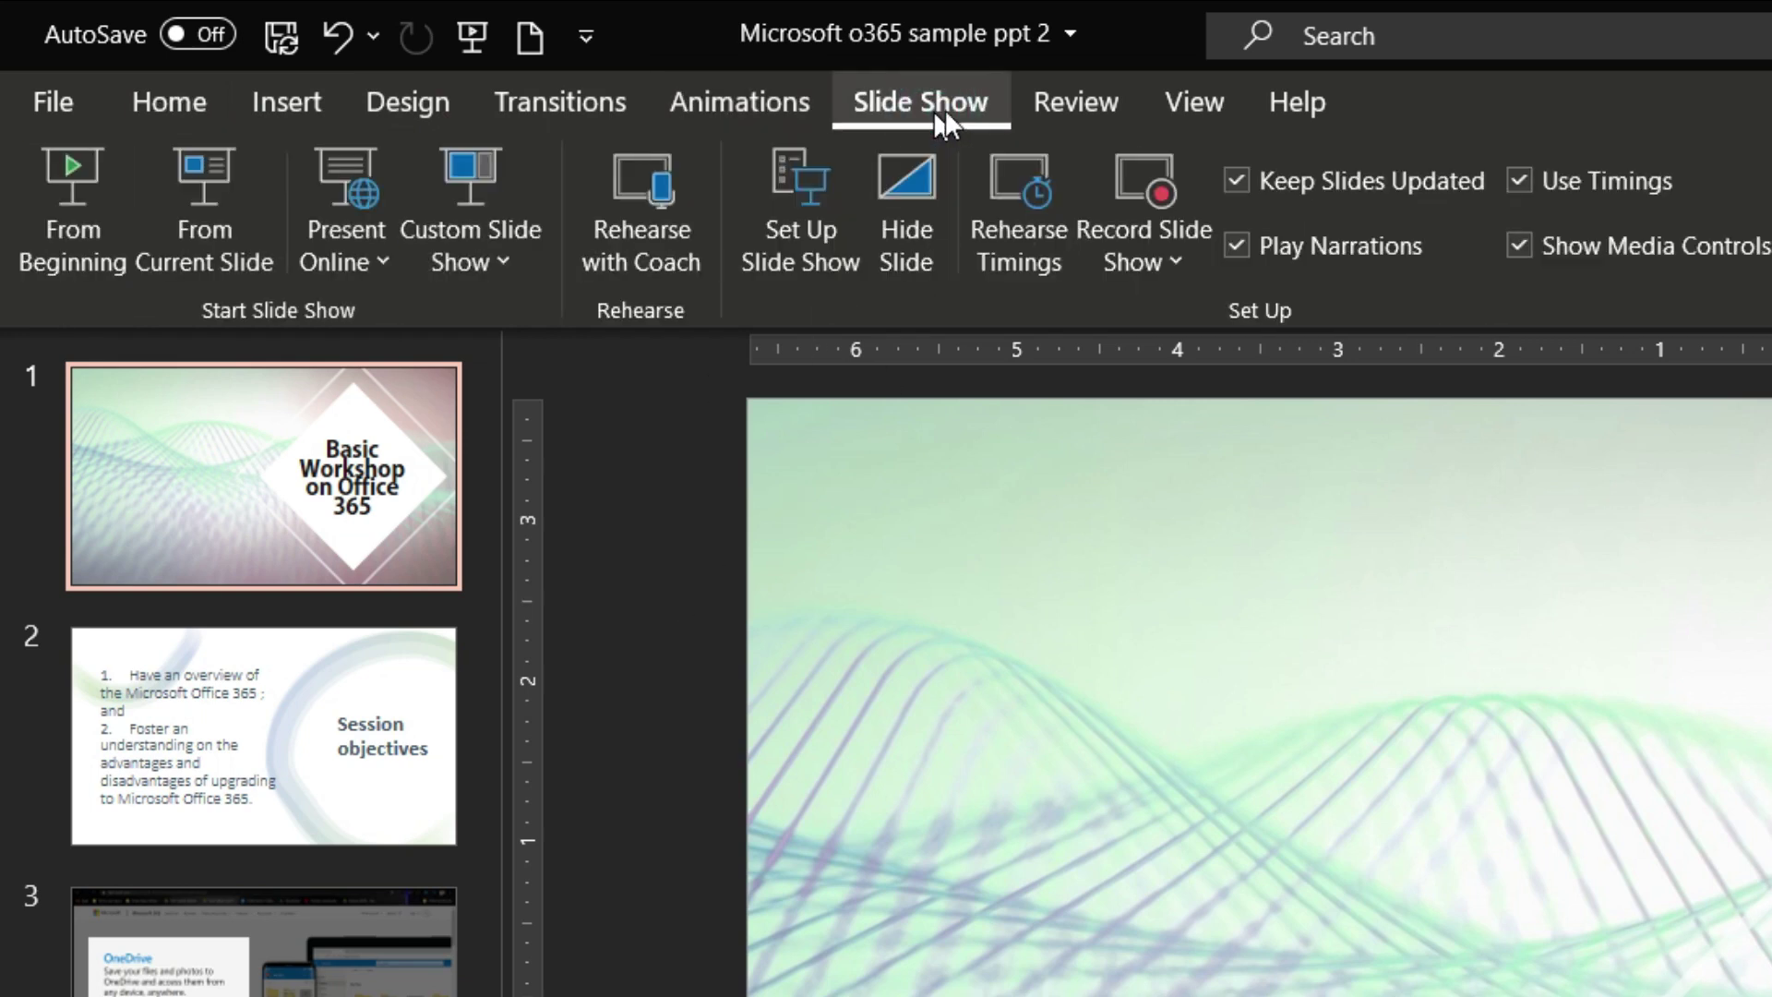
{"action": "left_click", "coordinate": [1193, 249]}
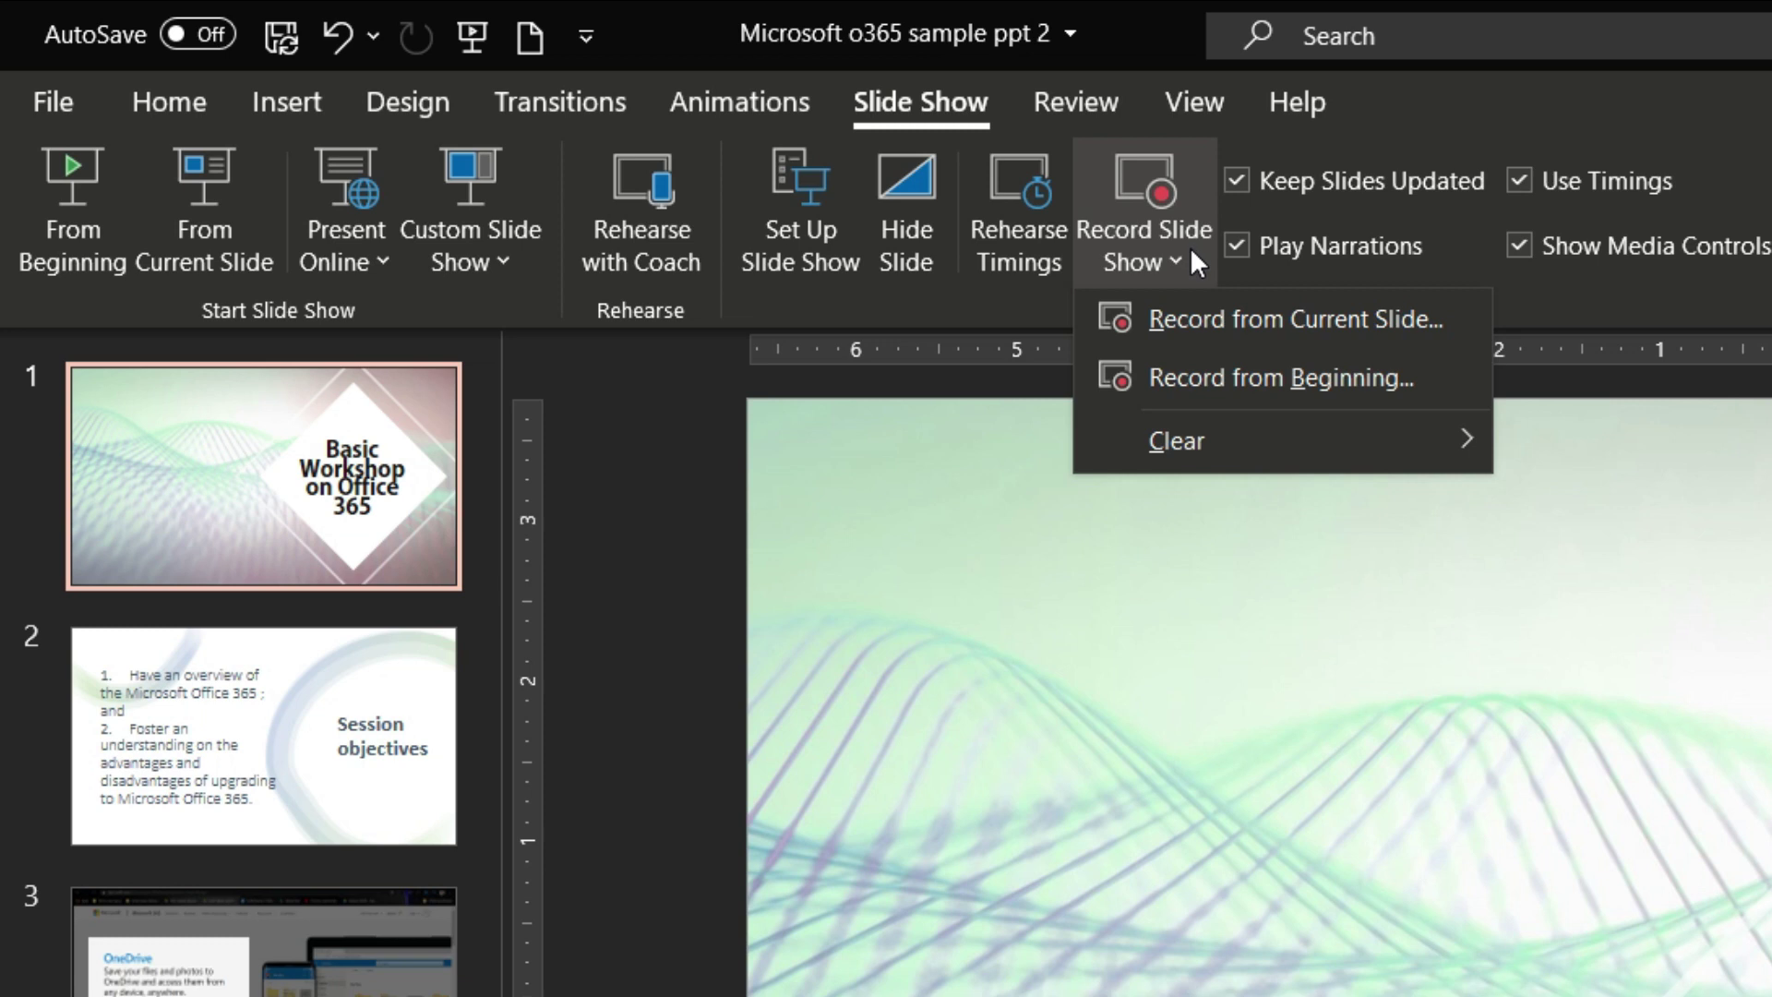
{"action": "left_click", "coordinate": [1286, 384]}
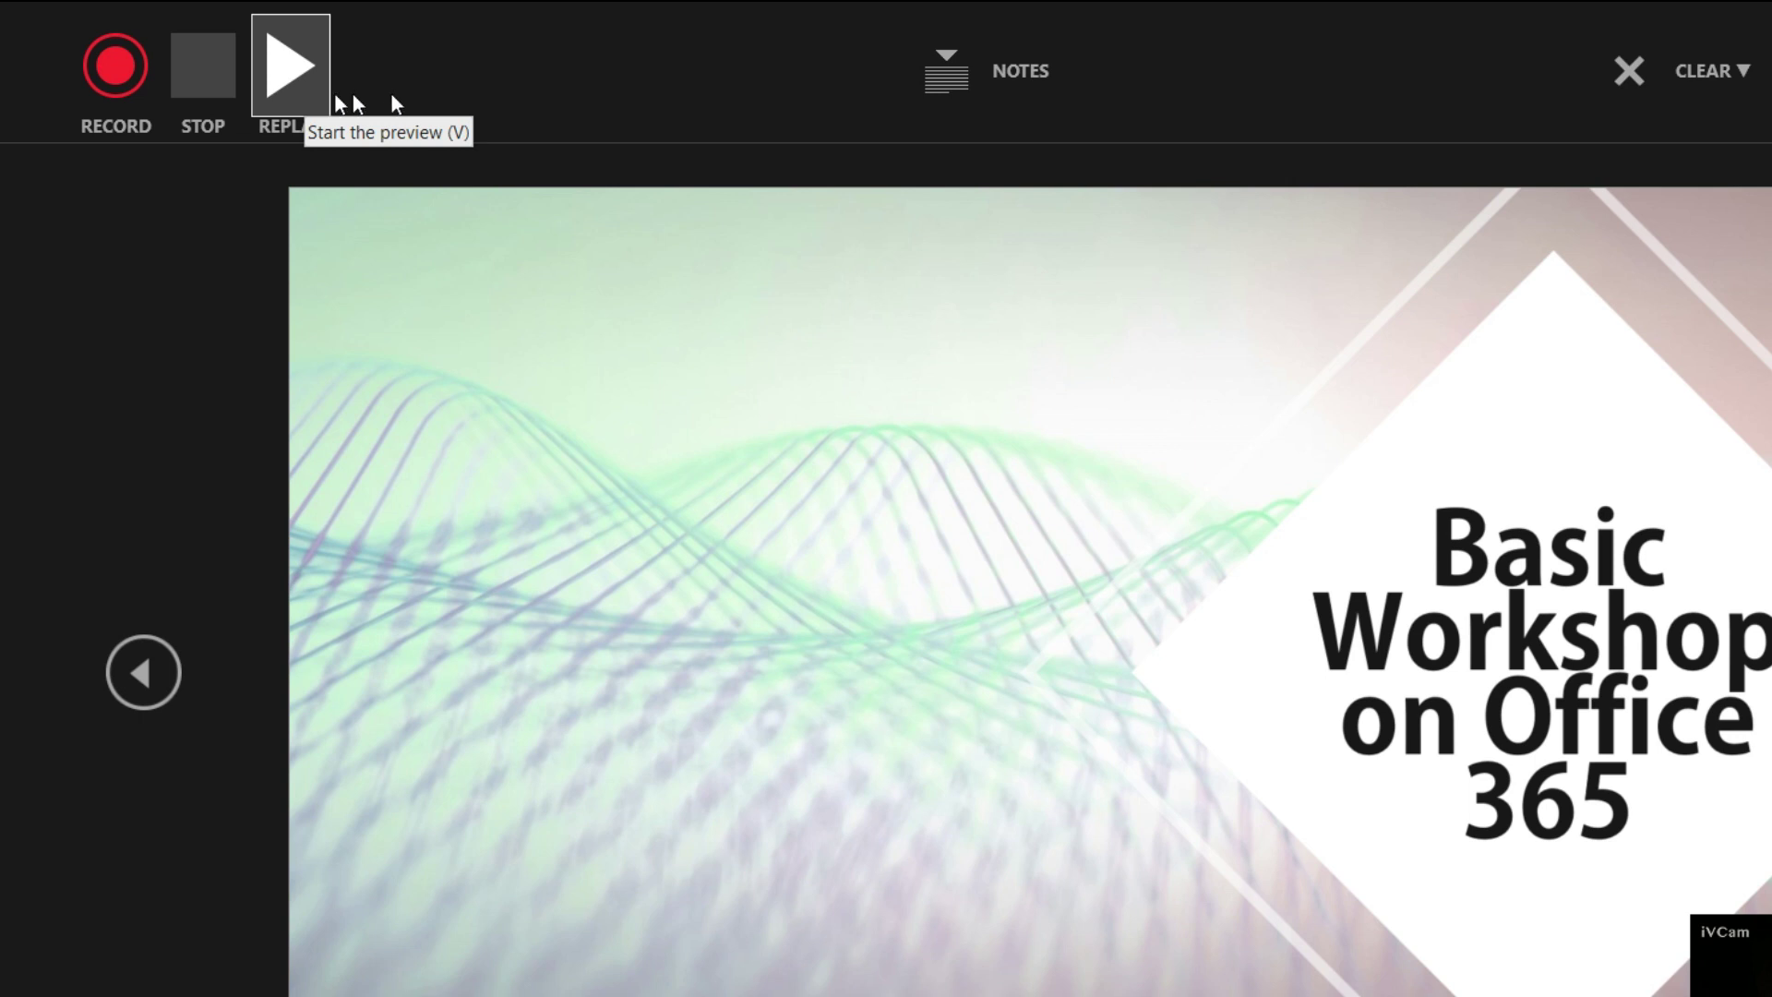
- Show the title slide's speaker note about the Basics on Microsoft Office 365
{"action": "left_click", "coordinate": [891, 79]}
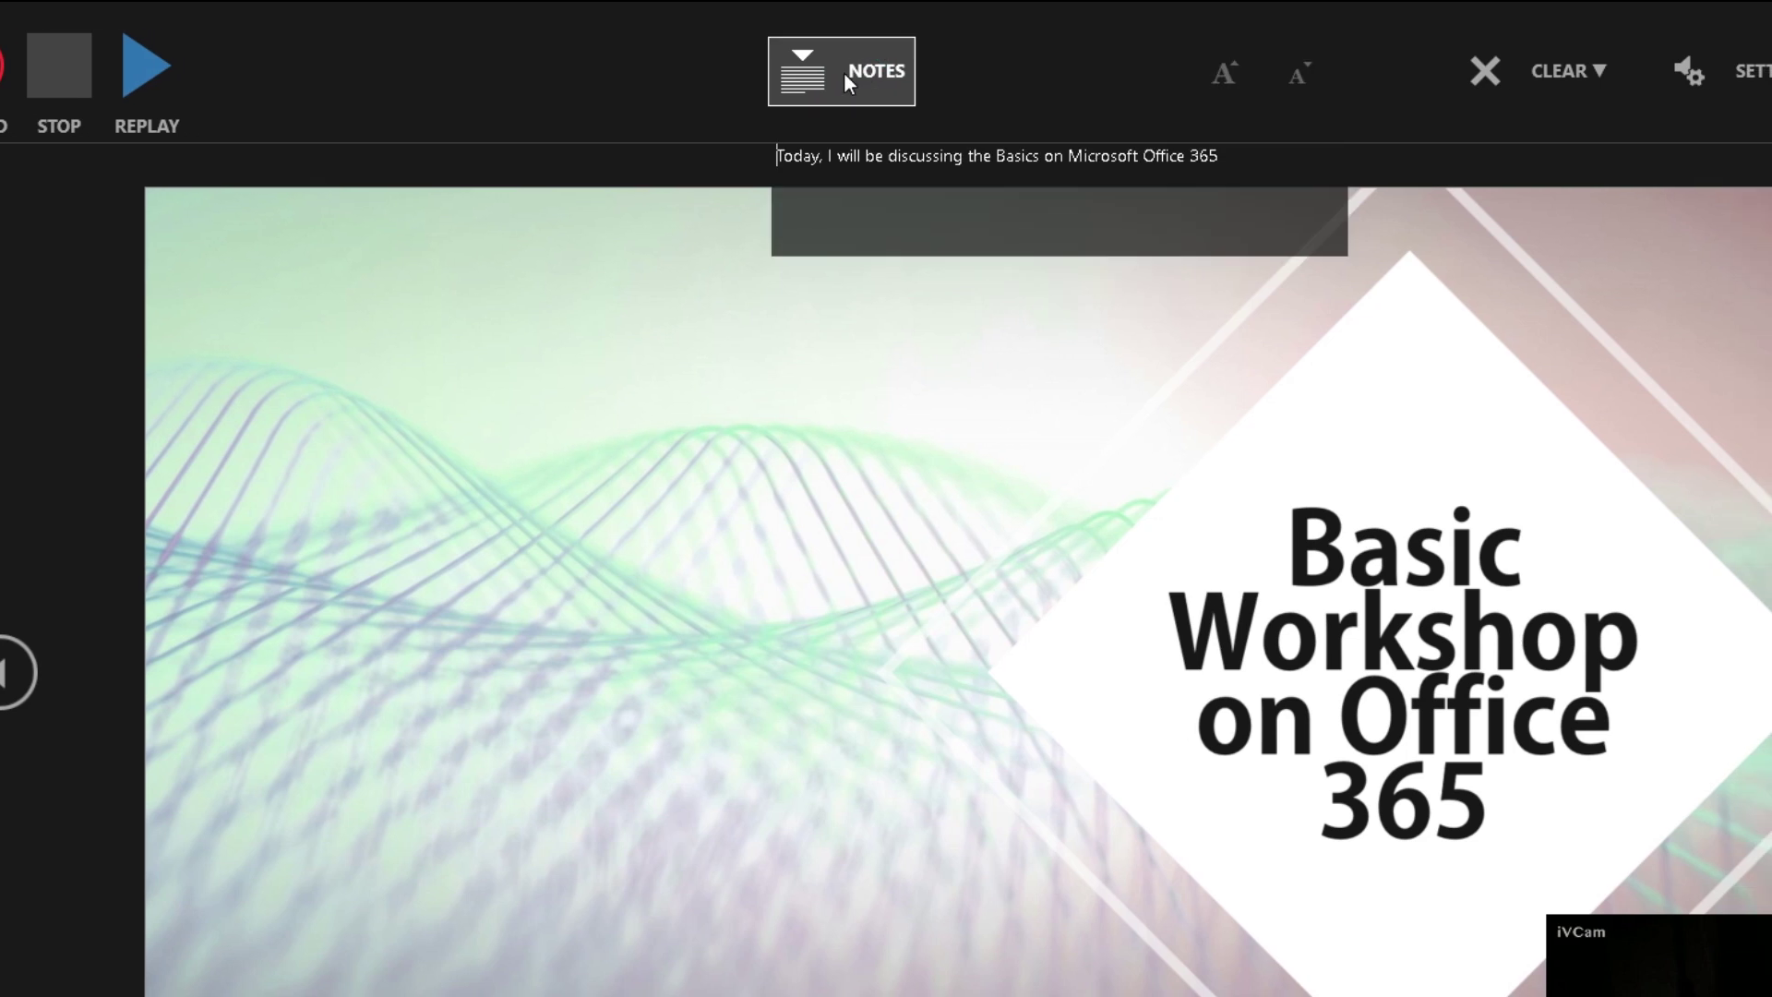
{"action": "left_click", "coordinate": [762, 72]}
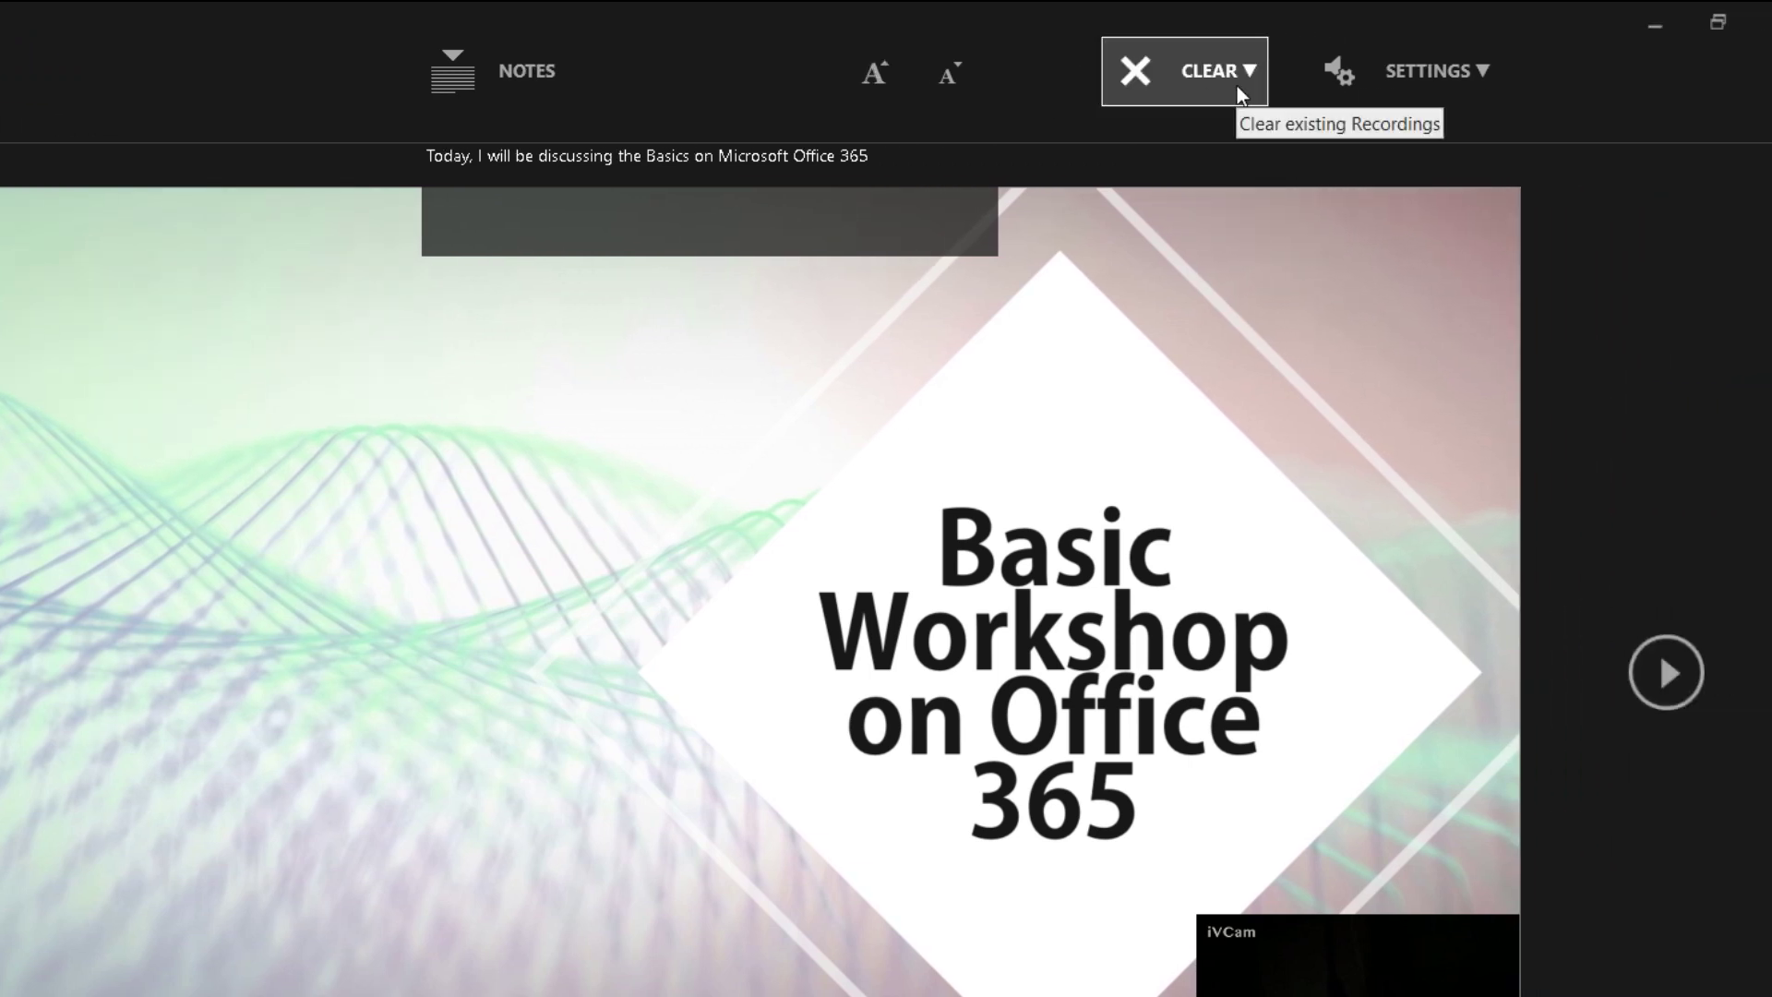
- Hide the speaker notes and clear the existing narration recordings
{"action": "left_click", "coordinate": [517, 71]}
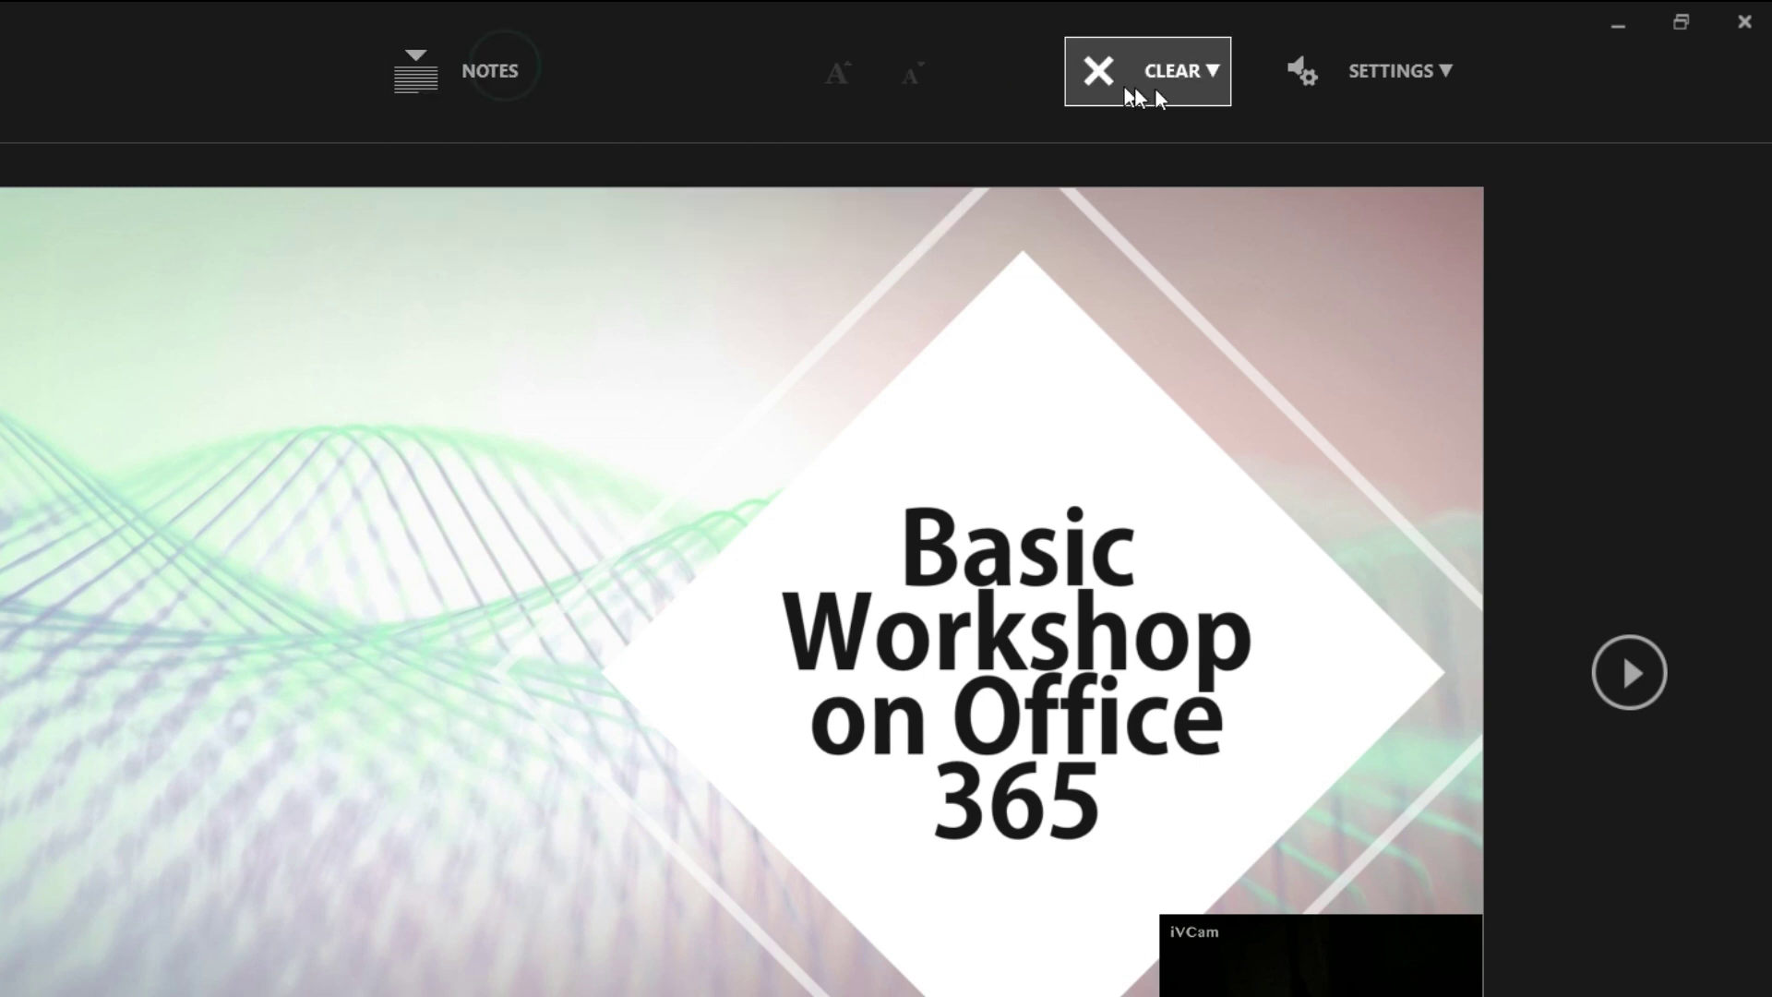
{"action": "left_click", "coordinate": [1205, 78]}
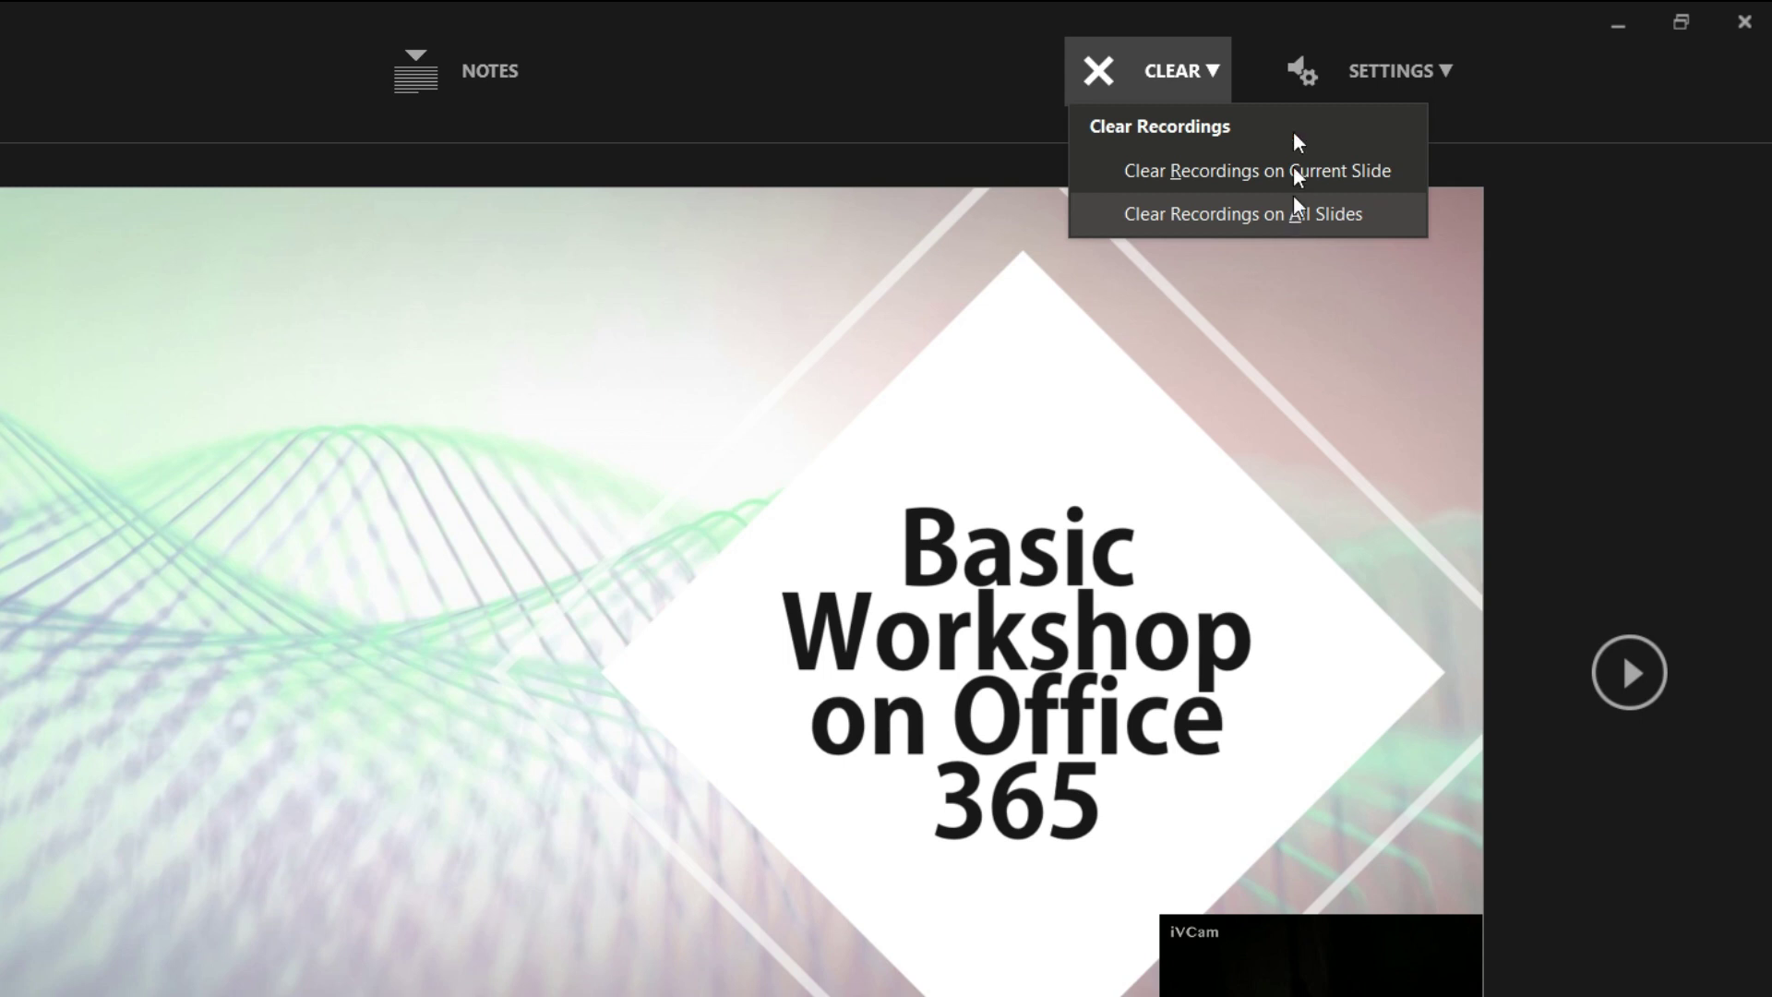
{"action": "left_click", "coordinate": [1292, 171]}
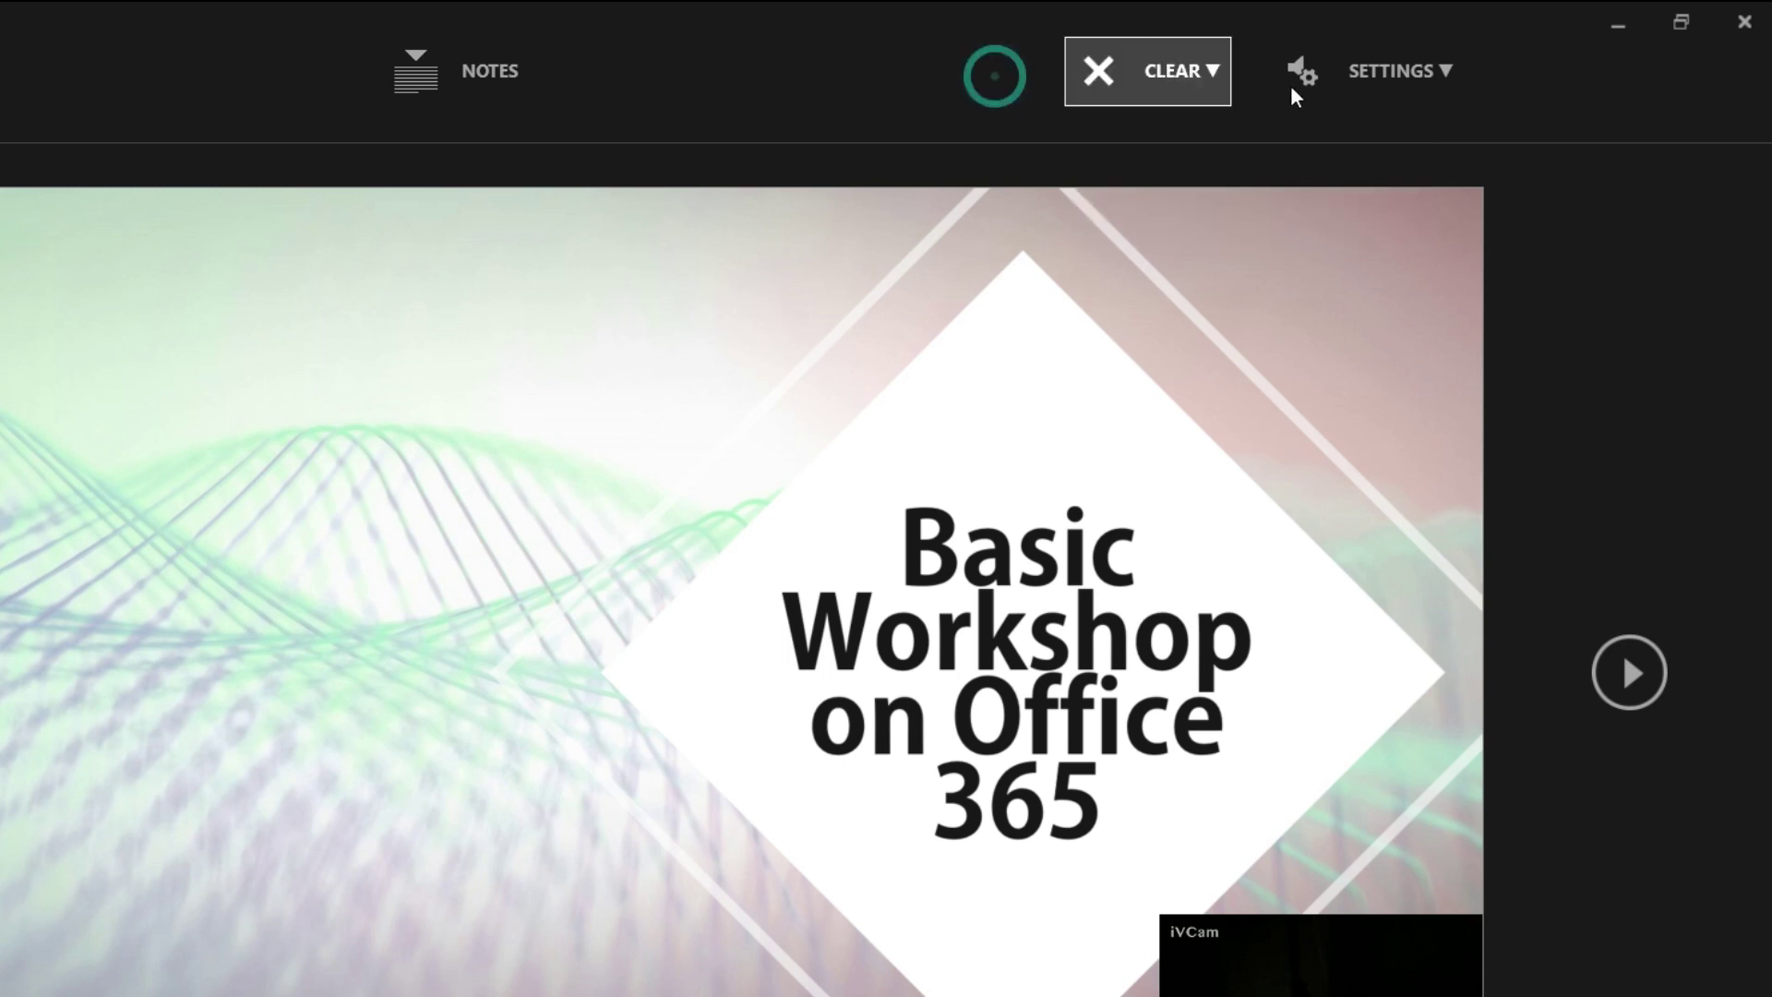
- Select USB2.0 VGA UVC WebCam as the recording camera in Settings
{"action": "left_click", "coordinate": [1408, 81]}
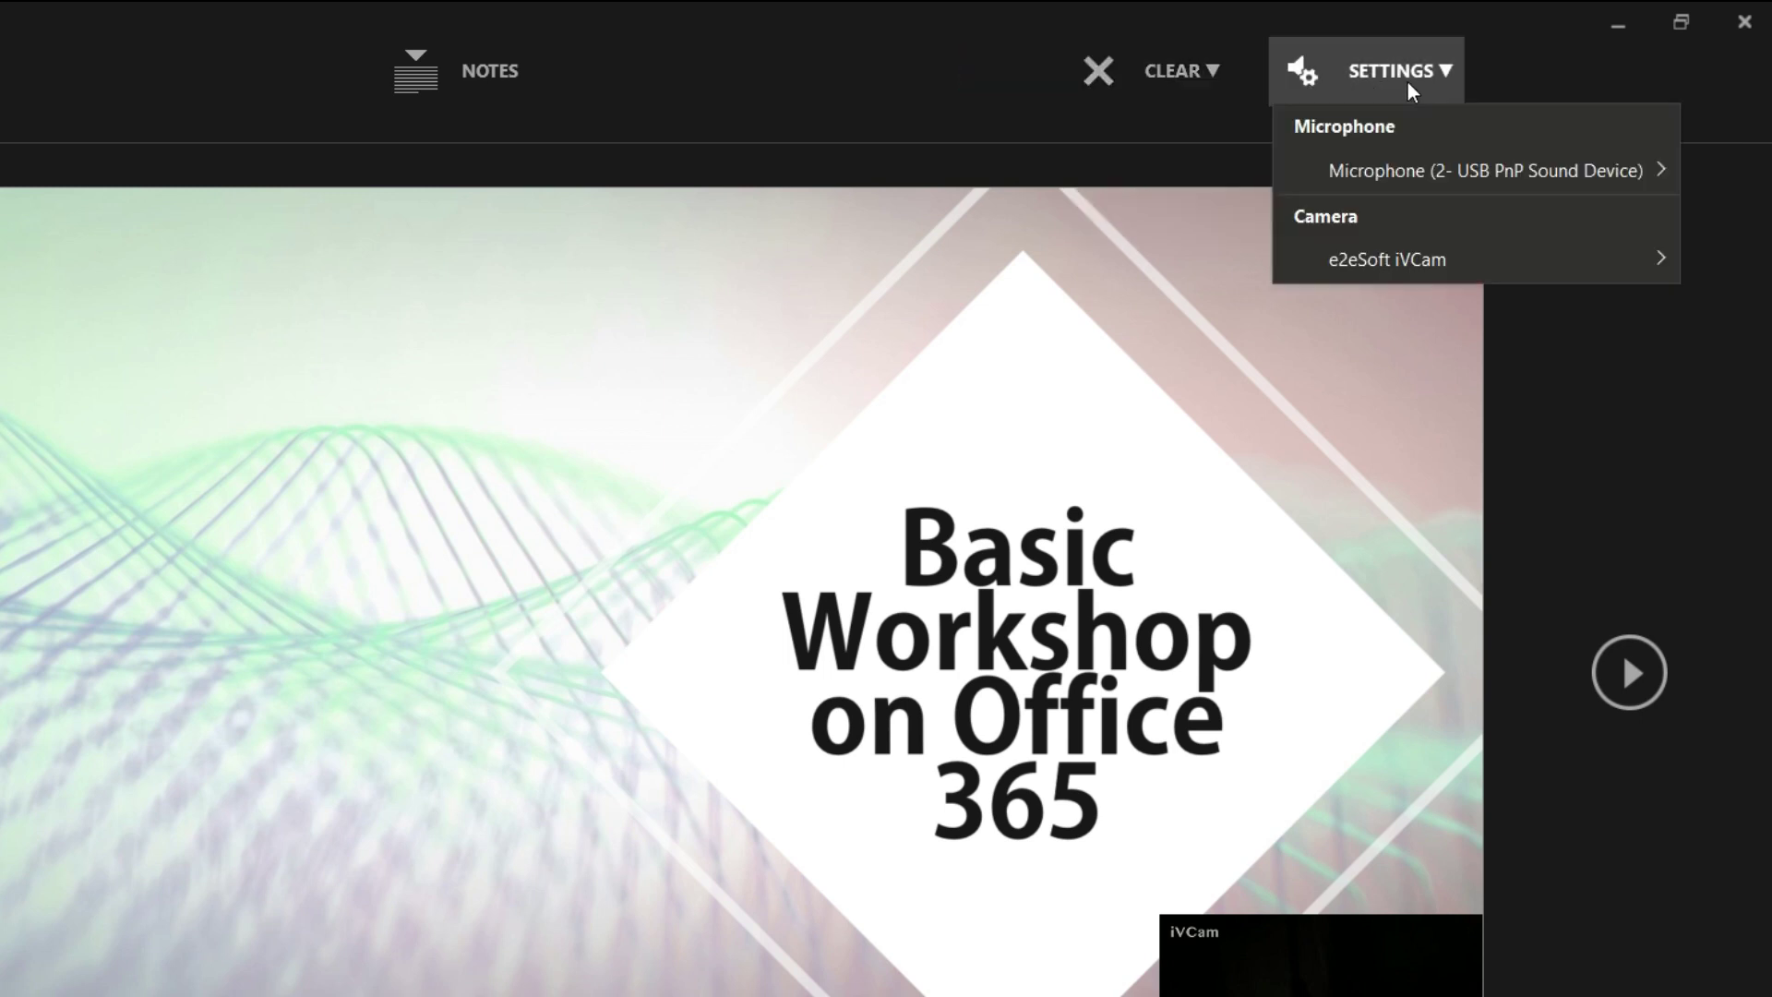
{"action": "left_click", "coordinate": [1409, 171]}
{"action": "left_click", "coordinate": [1382, 265]}
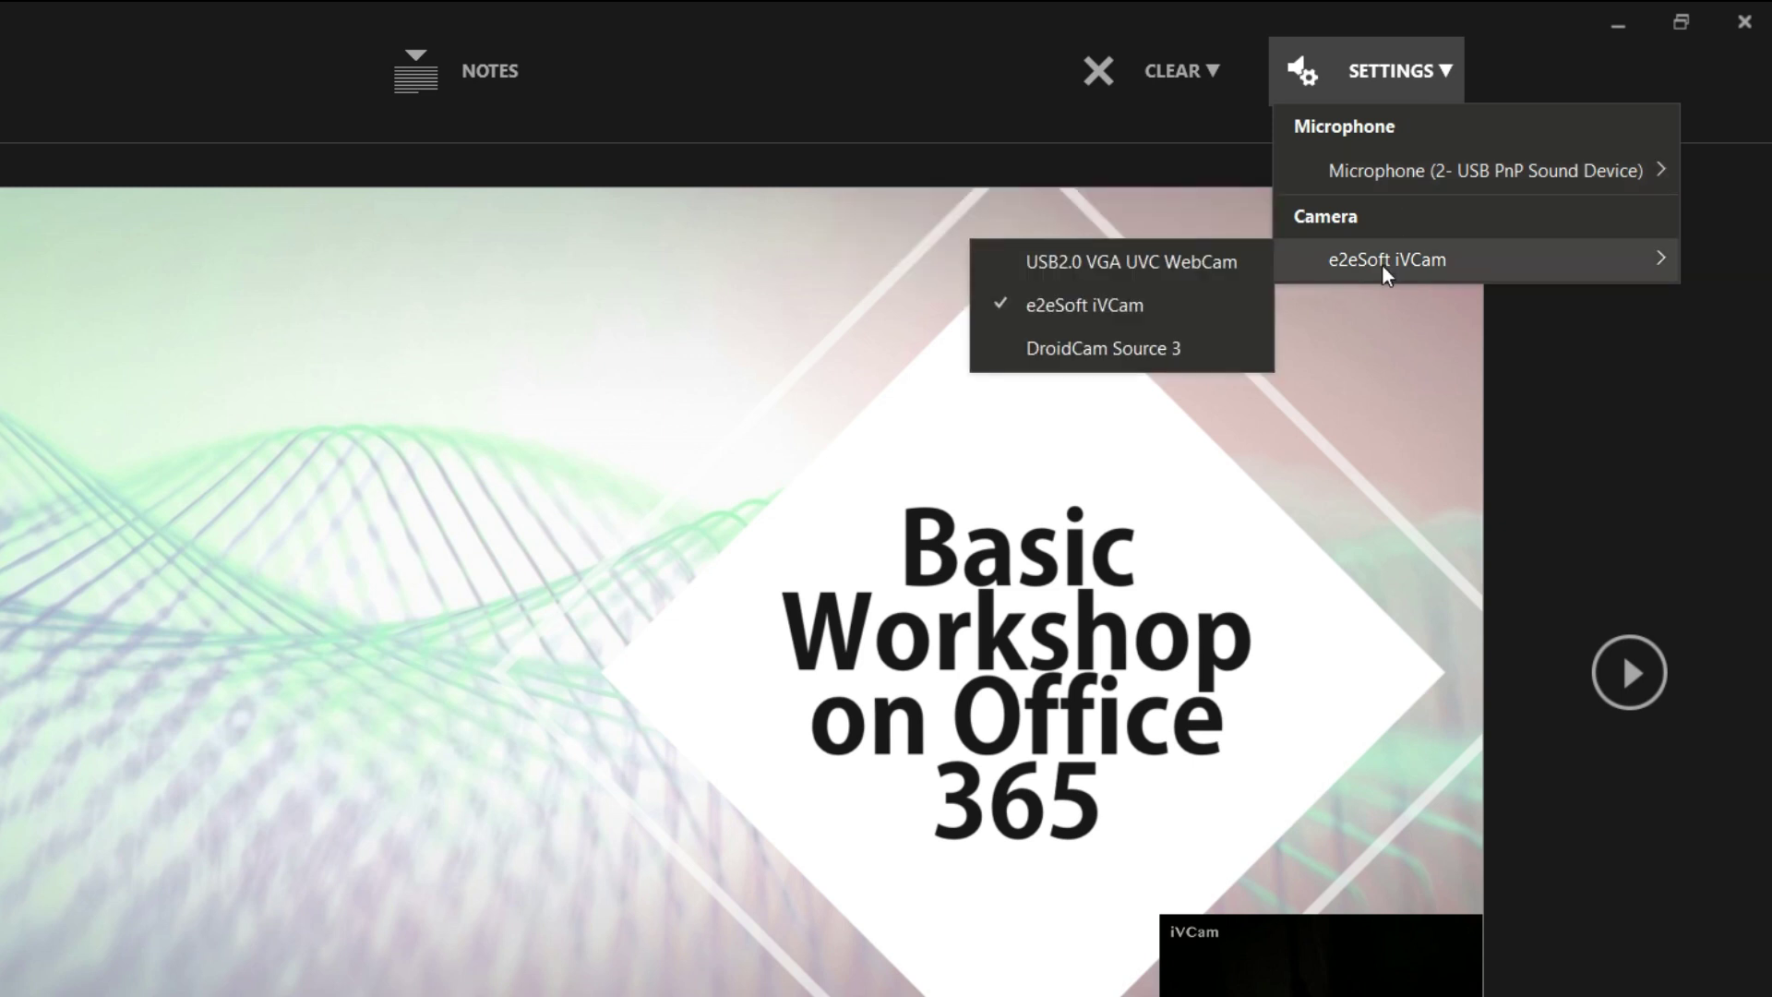
{"action": "left_click", "coordinate": [1404, 179]}
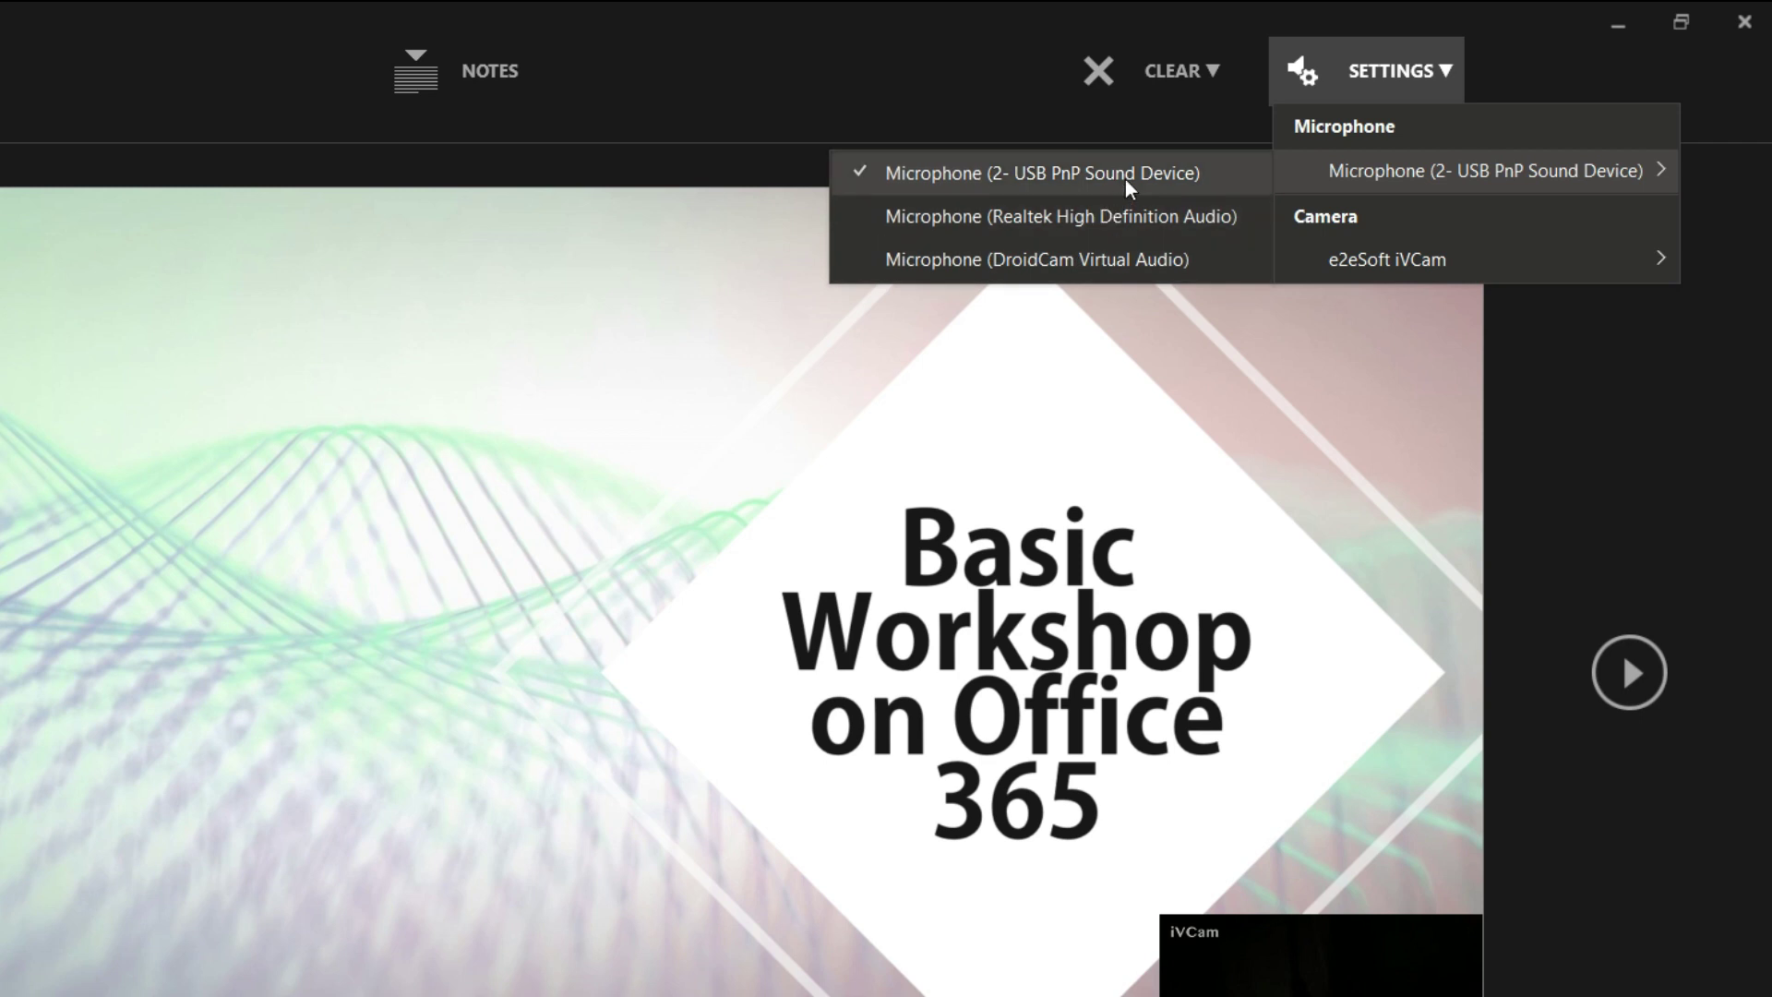
{"action": "left_click", "coordinate": [1348, 257]}
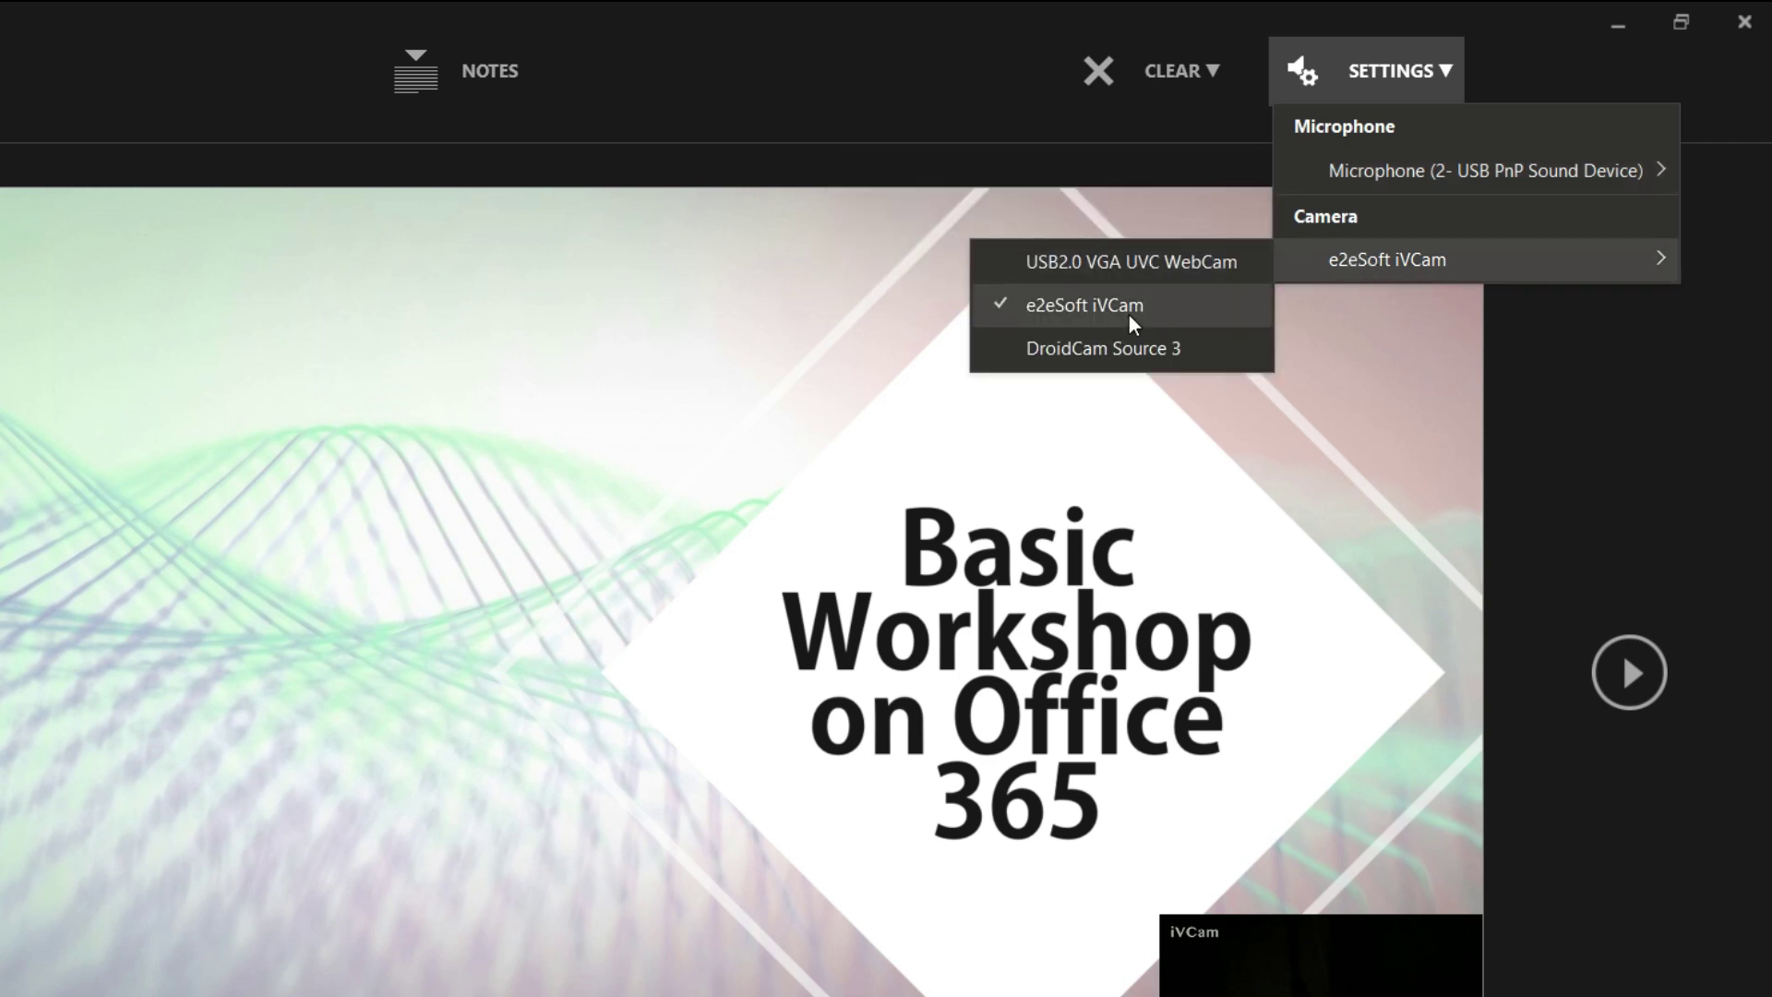
{"action": "left_click", "coordinate": [1167, 260]}
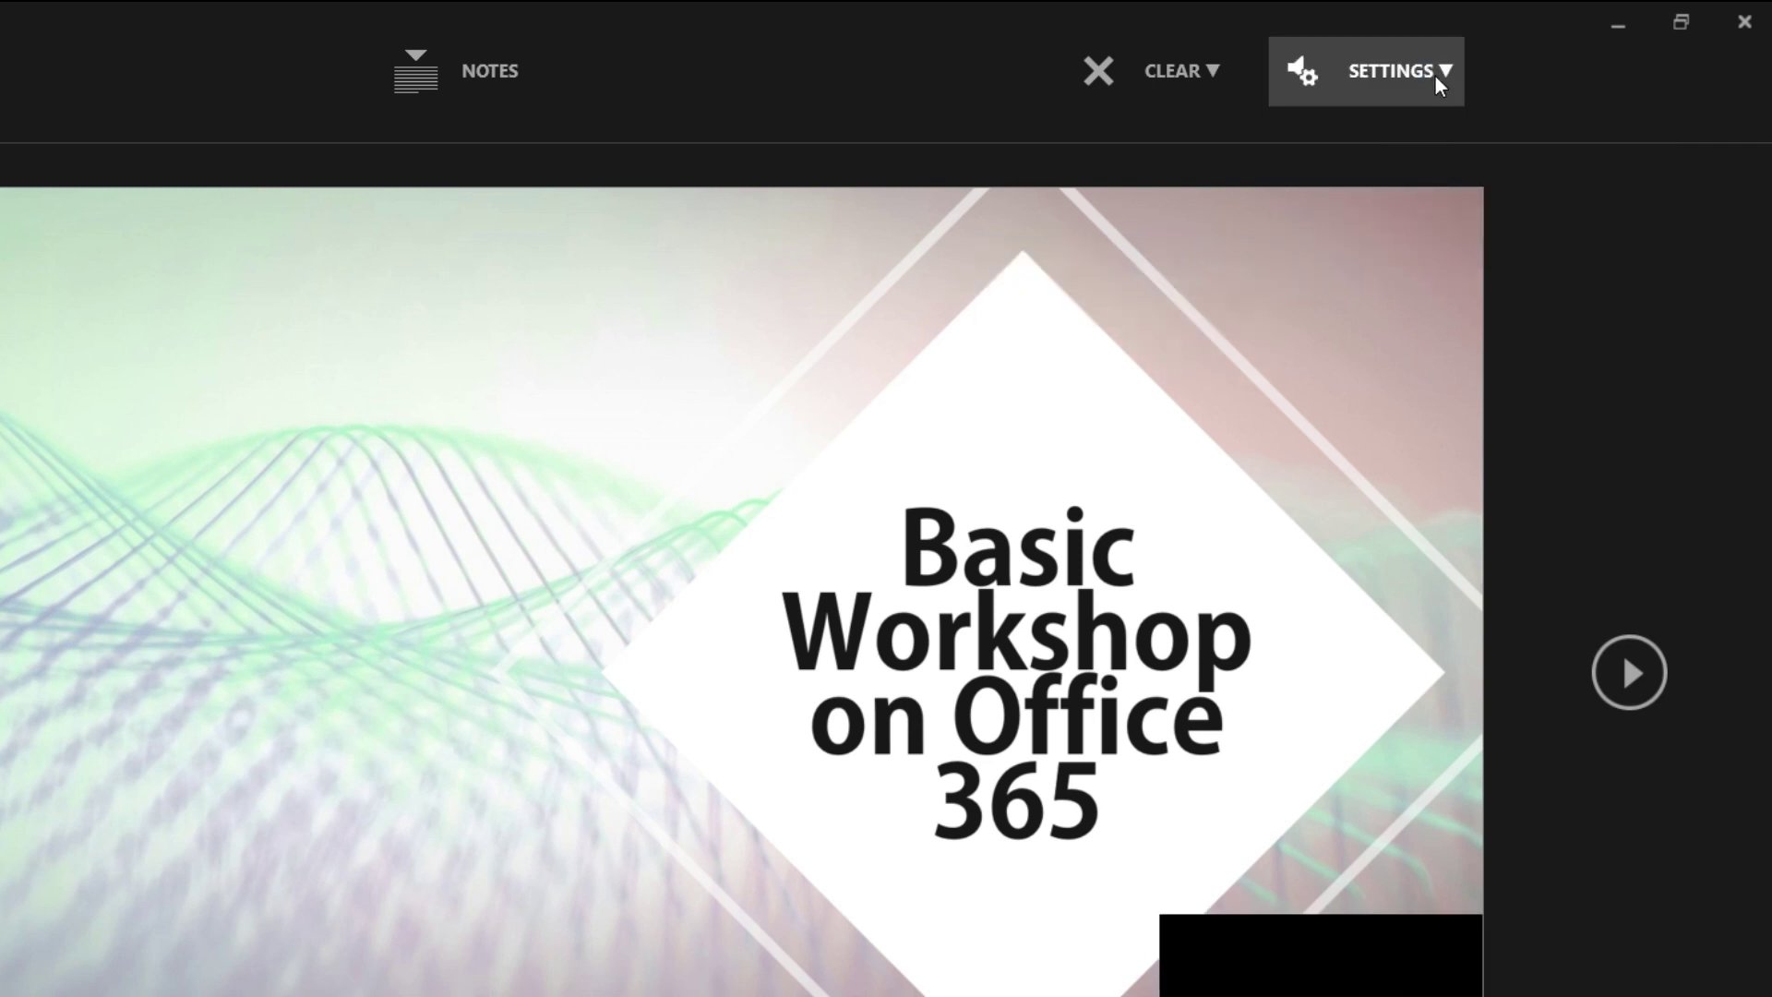
{"action": "left_click", "coordinate": [1436, 76]}
{"action": "mouse_move", "coordinate": [1542, 197]}
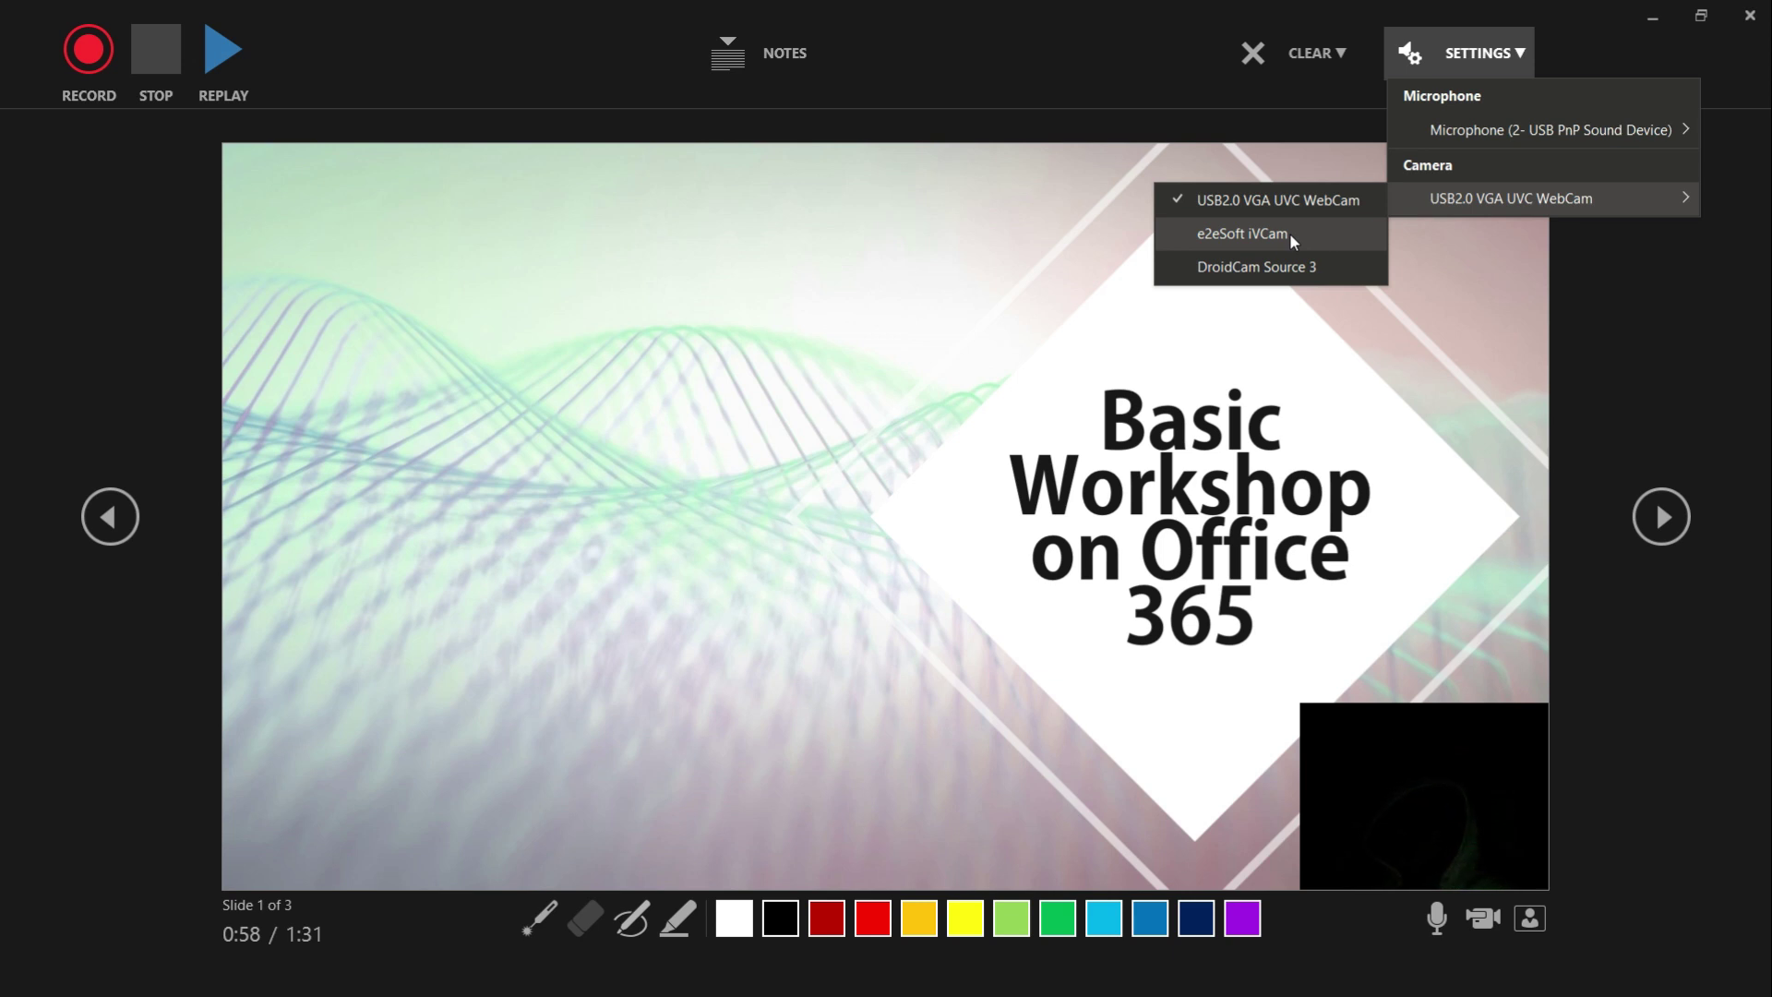
- Close Settings and circle the Basic Workshop on Office 365 title with the red pen
{"action": "left_click", "coordinate": [1659, 274]}
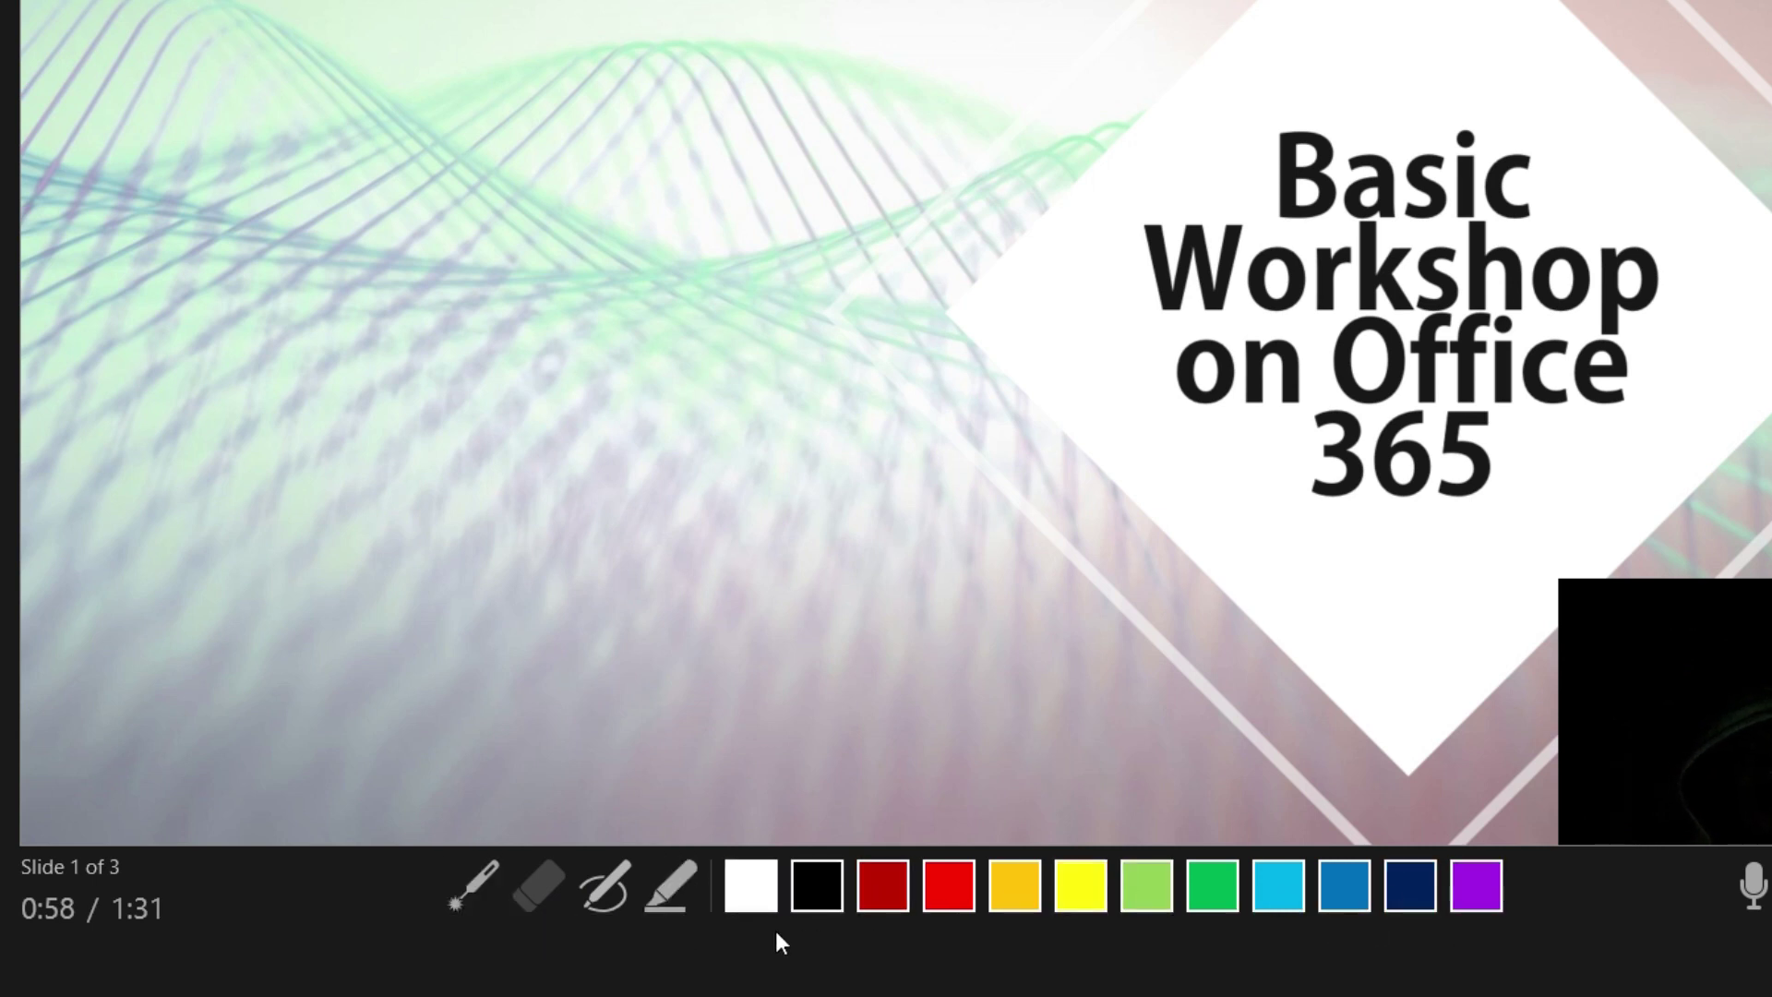
{"action": "left_click", "coordinate": [606, 890]}
{"action": "mouse_move", "coordinate": [706, 303]}
{"action": "left_mouse_down"}
{"action": "mouse_move", "coordinate": [392, 503]}
{"action": "mouse_move", "coordinate": [678, 244]}
{"action": "left_mouse_up"}
{"action": "mouse_move", "coordinate": [997, 92]}
{"action": "left_mouse_down"}
{"action": "mouse_move", "coordinate": [748, 346]}
{"action": "mouse_move", "coordinate": [1273, 535]}
{"action": "left_mouse_up"}
{"action": "mouse_move", "coordinate": [1522, 558]}
{"action": "left_mouse_down"}
{"action": "mouse_move", "coordinate": [1153, 57]}
{"action": "mouse_move", "coordinate": [1014, 140]}
{"action": "left_mouse_up"}
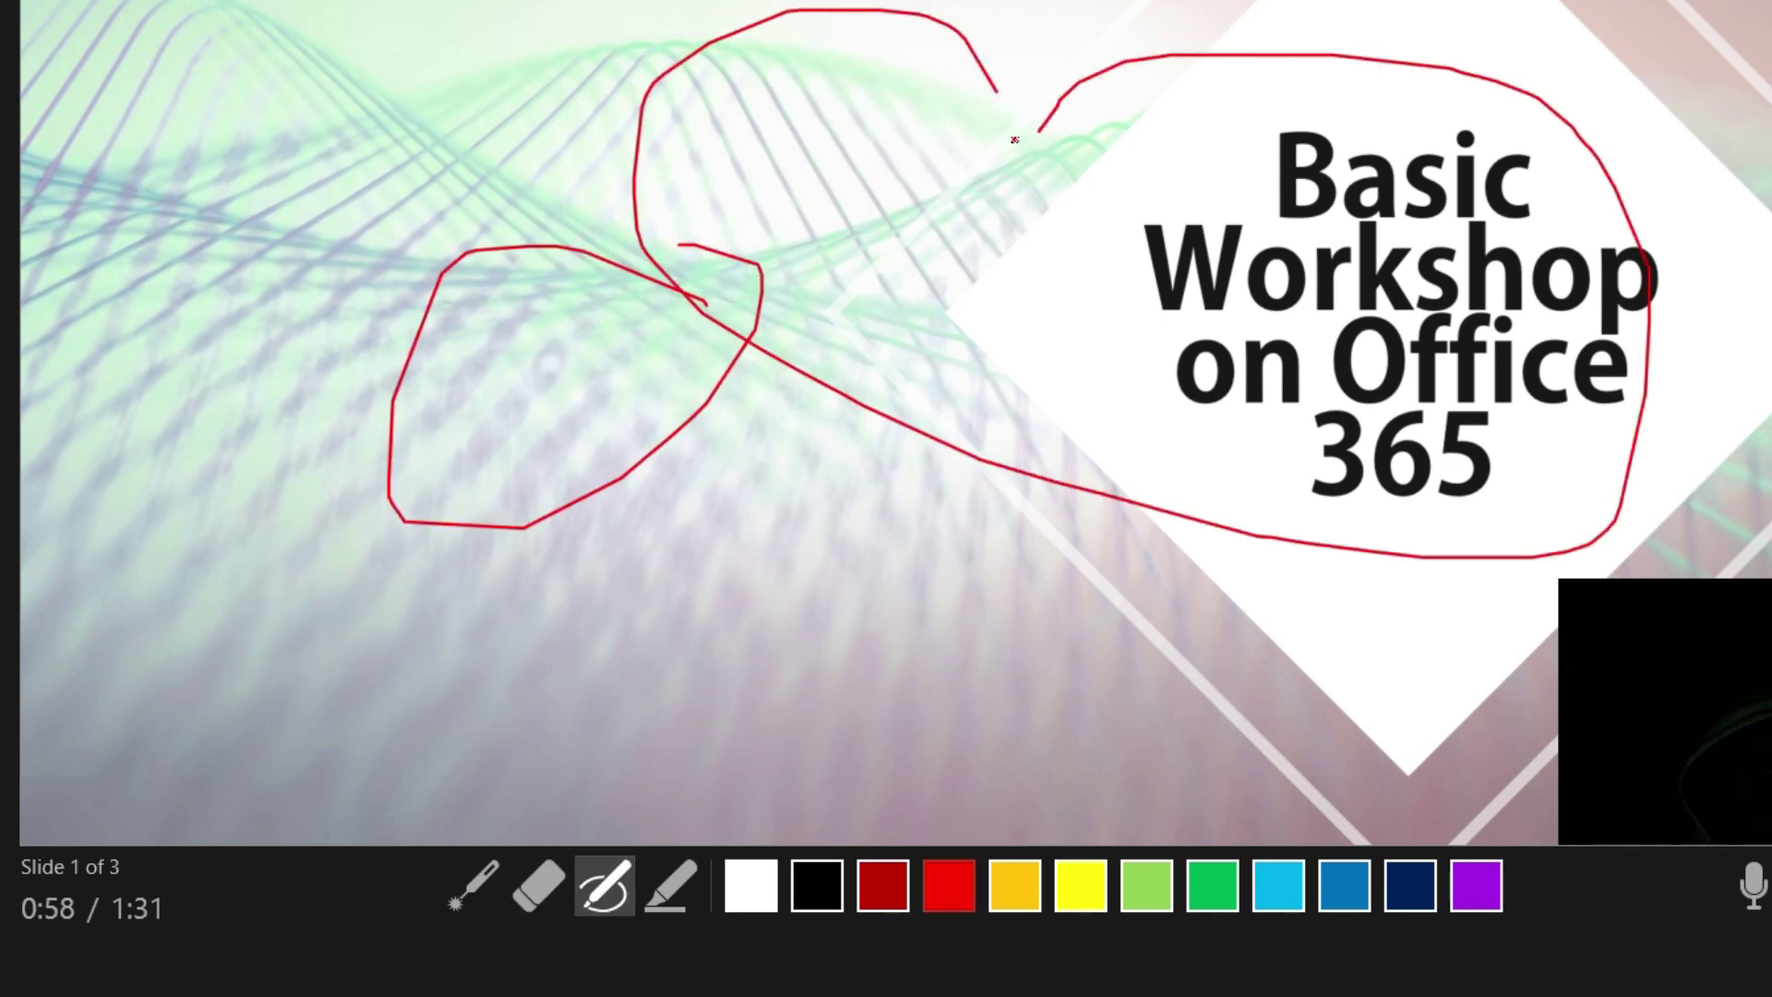
- Erase all the red ink strokes from the title slide
{"action": "left_click", "coordinate": [538, 886]}
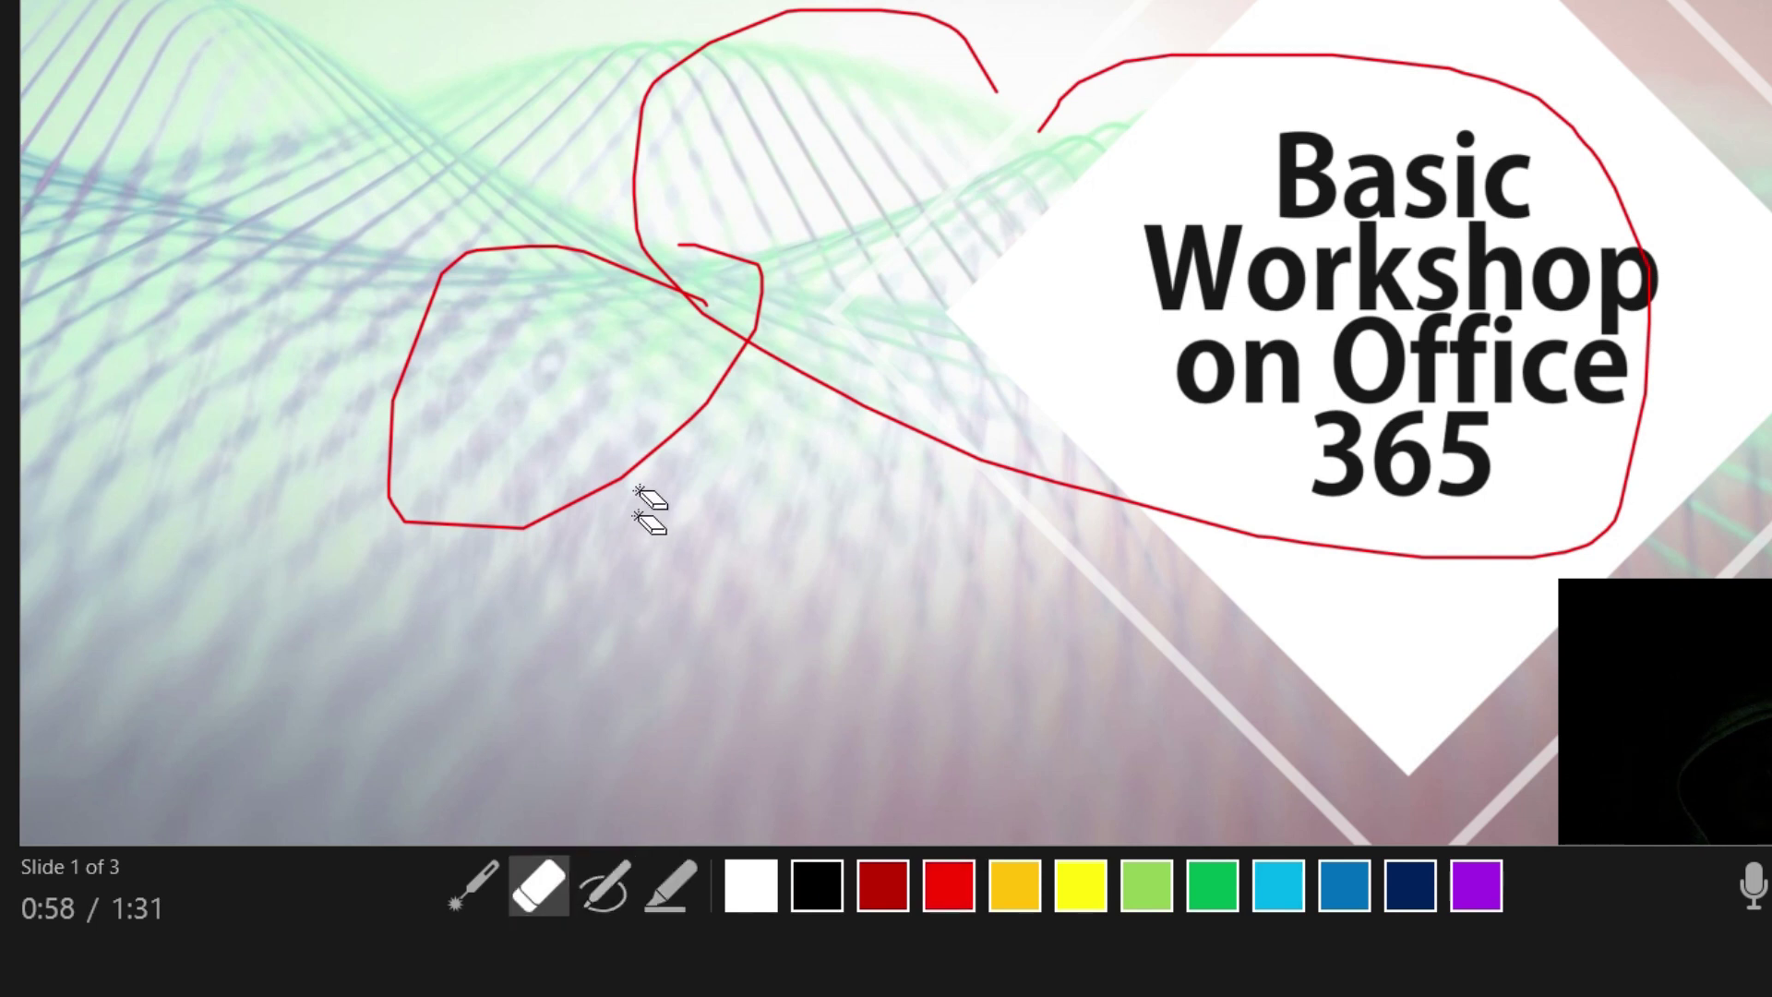
{"action": "left_click_drag", "start_coordinate": [646, 472], "coordinate": [766, 373]}
{"action": "left_click", "coordinate": [743, 372]}
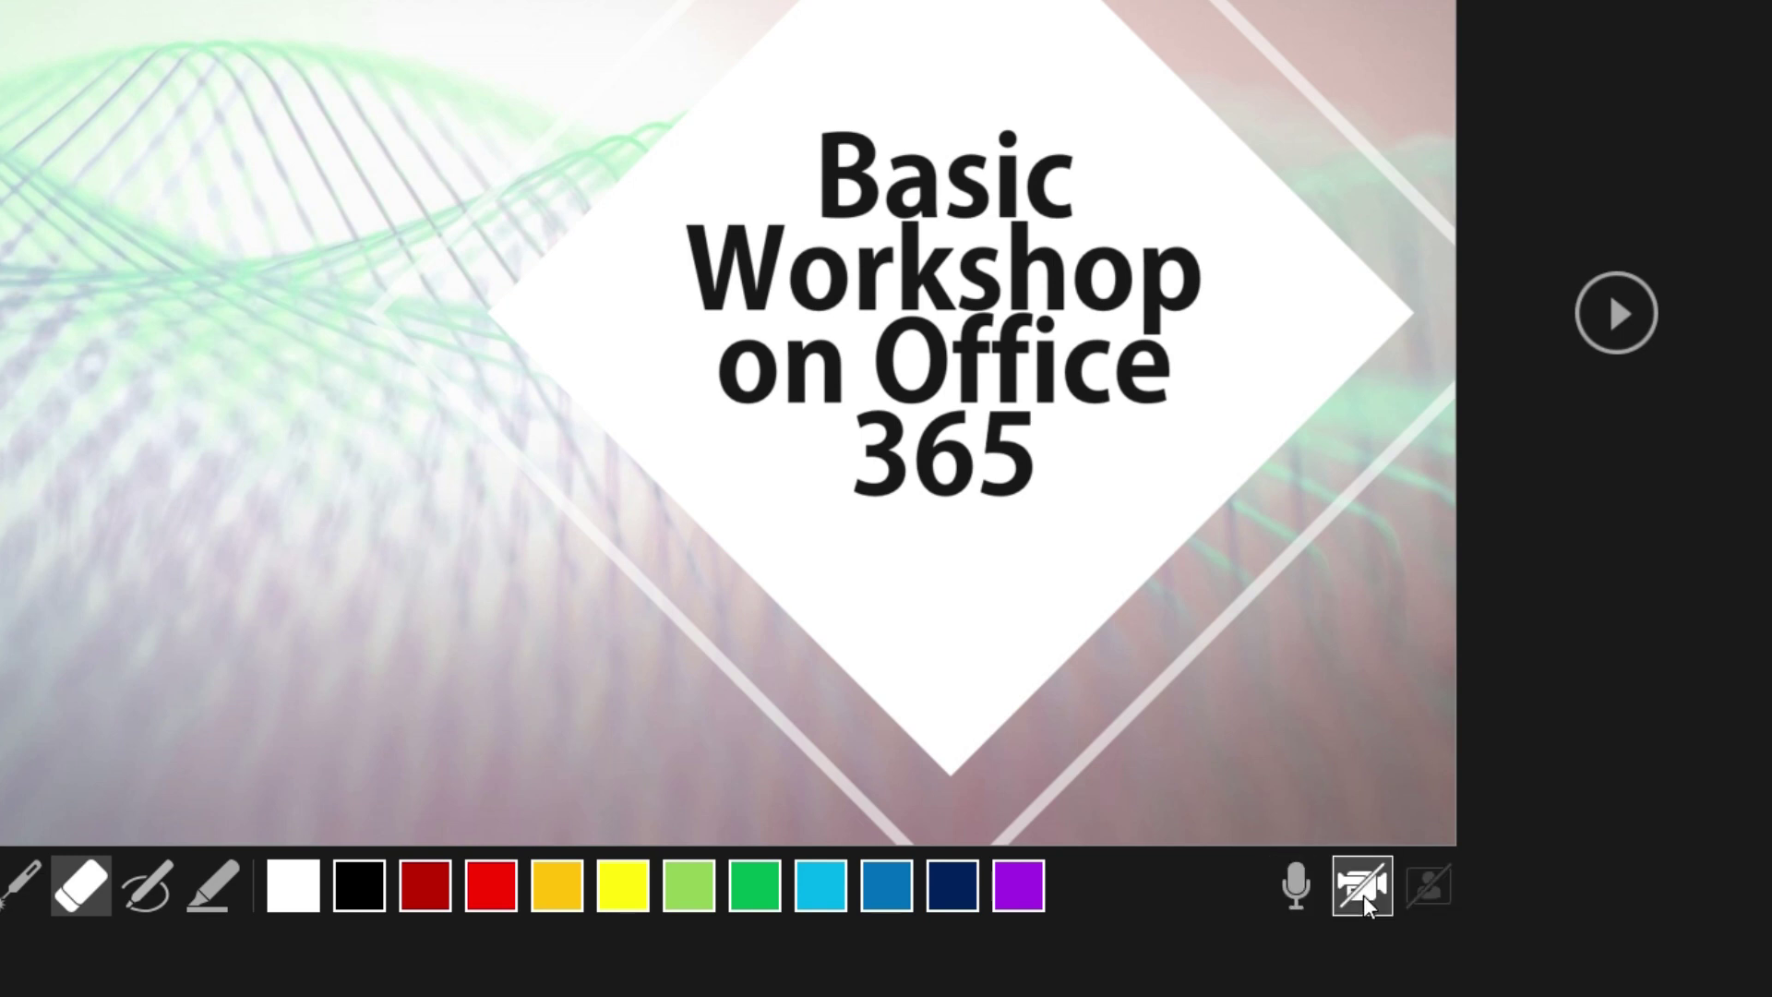
- Turn the camera off and back on, then hide the webcam preview from the slide
{"action": "left_click", "coordinate": [1427, 900]}
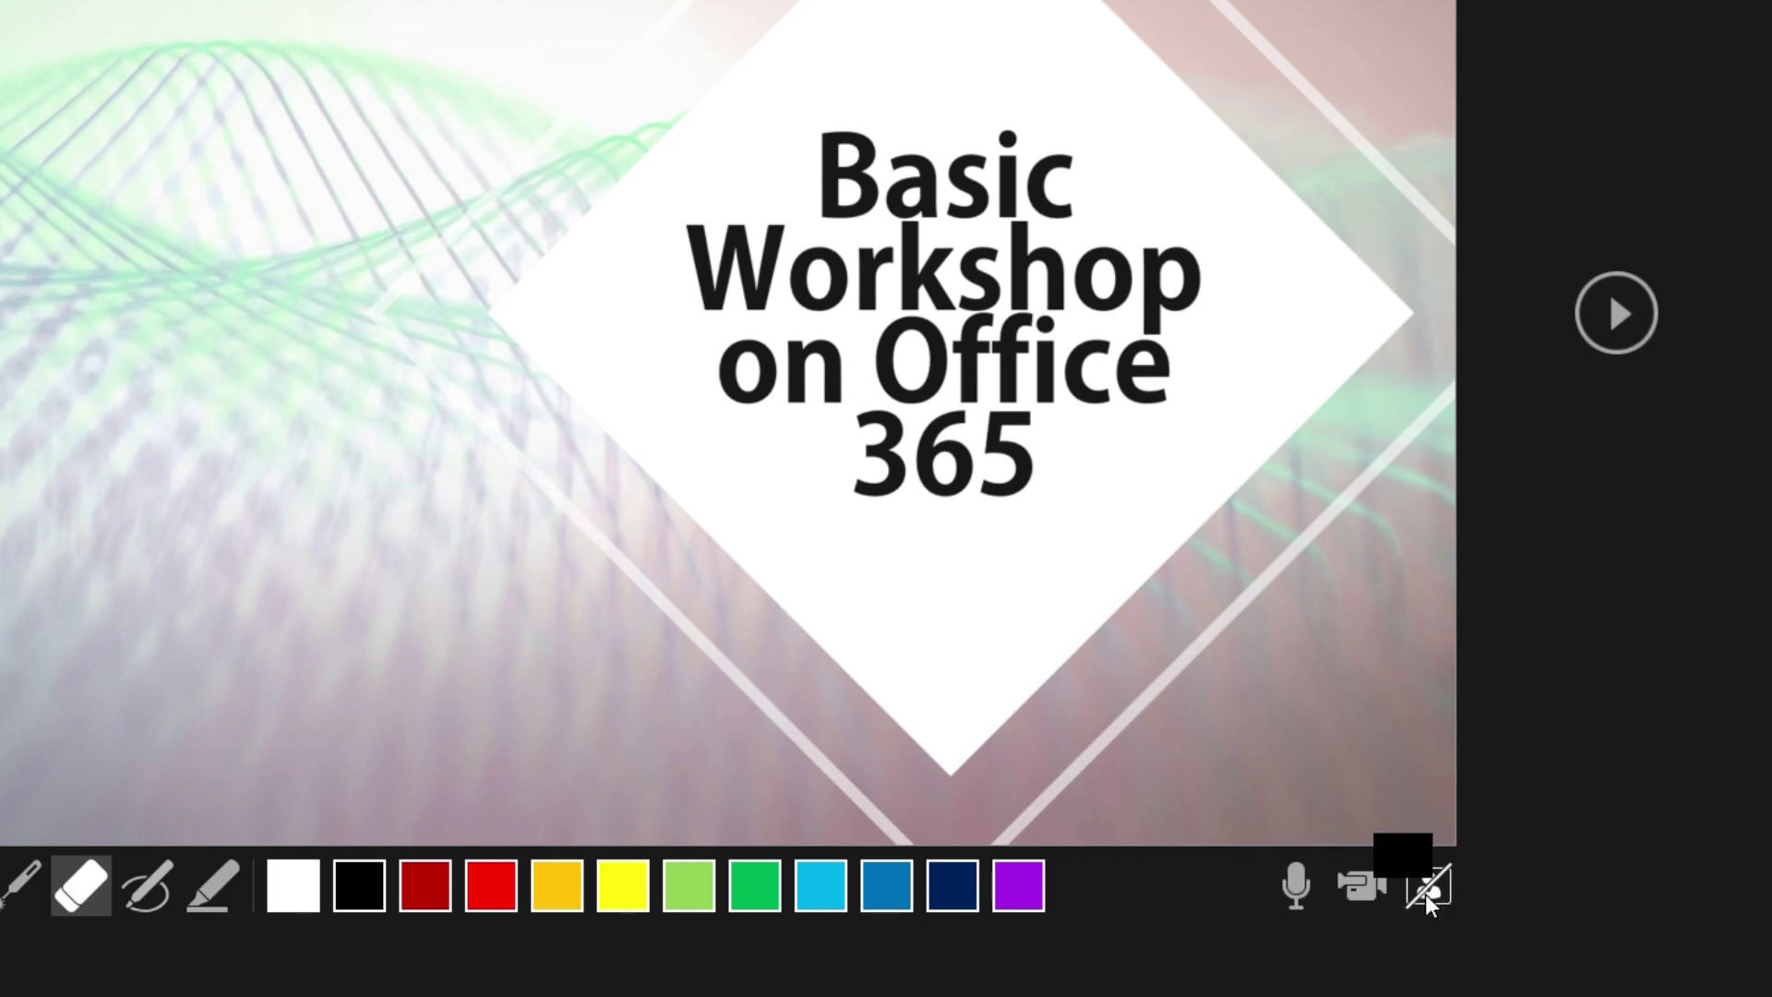
{"action": "left_click", "coordinate": [1427, 901]}
{"action": "left_click", "coordinate": [1427, 900]}
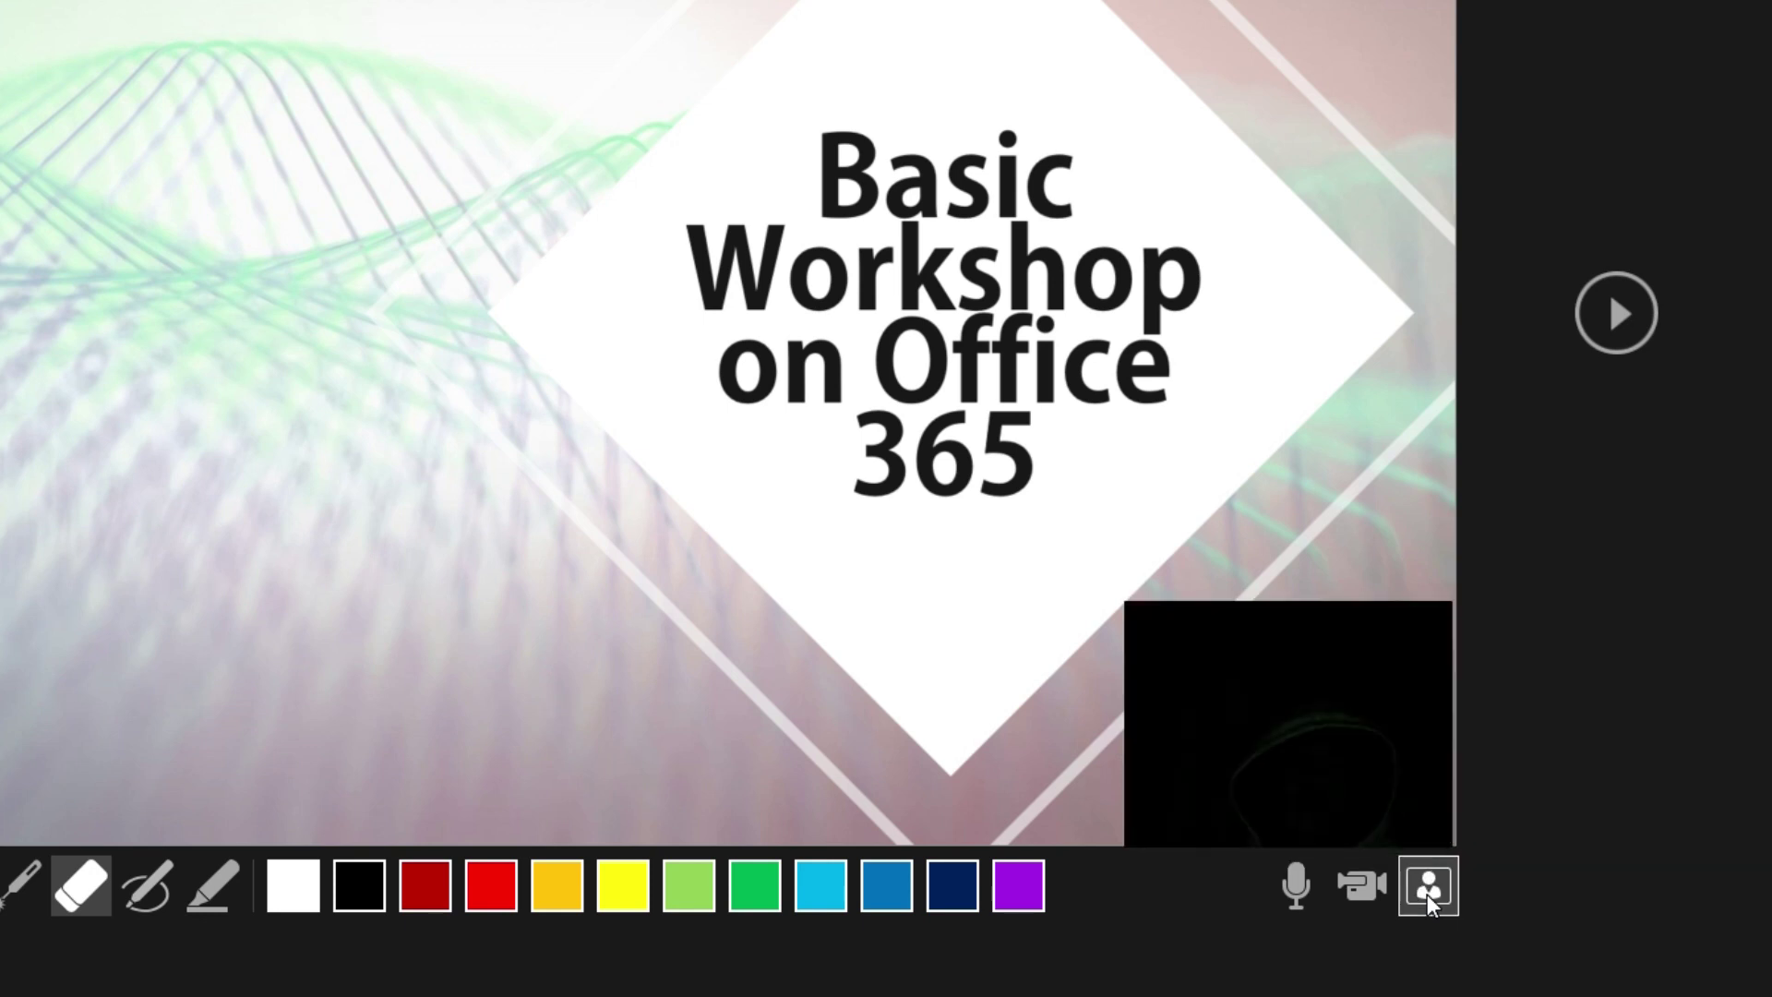
{"action": "left_click", "coordinate": [1427, 902]}
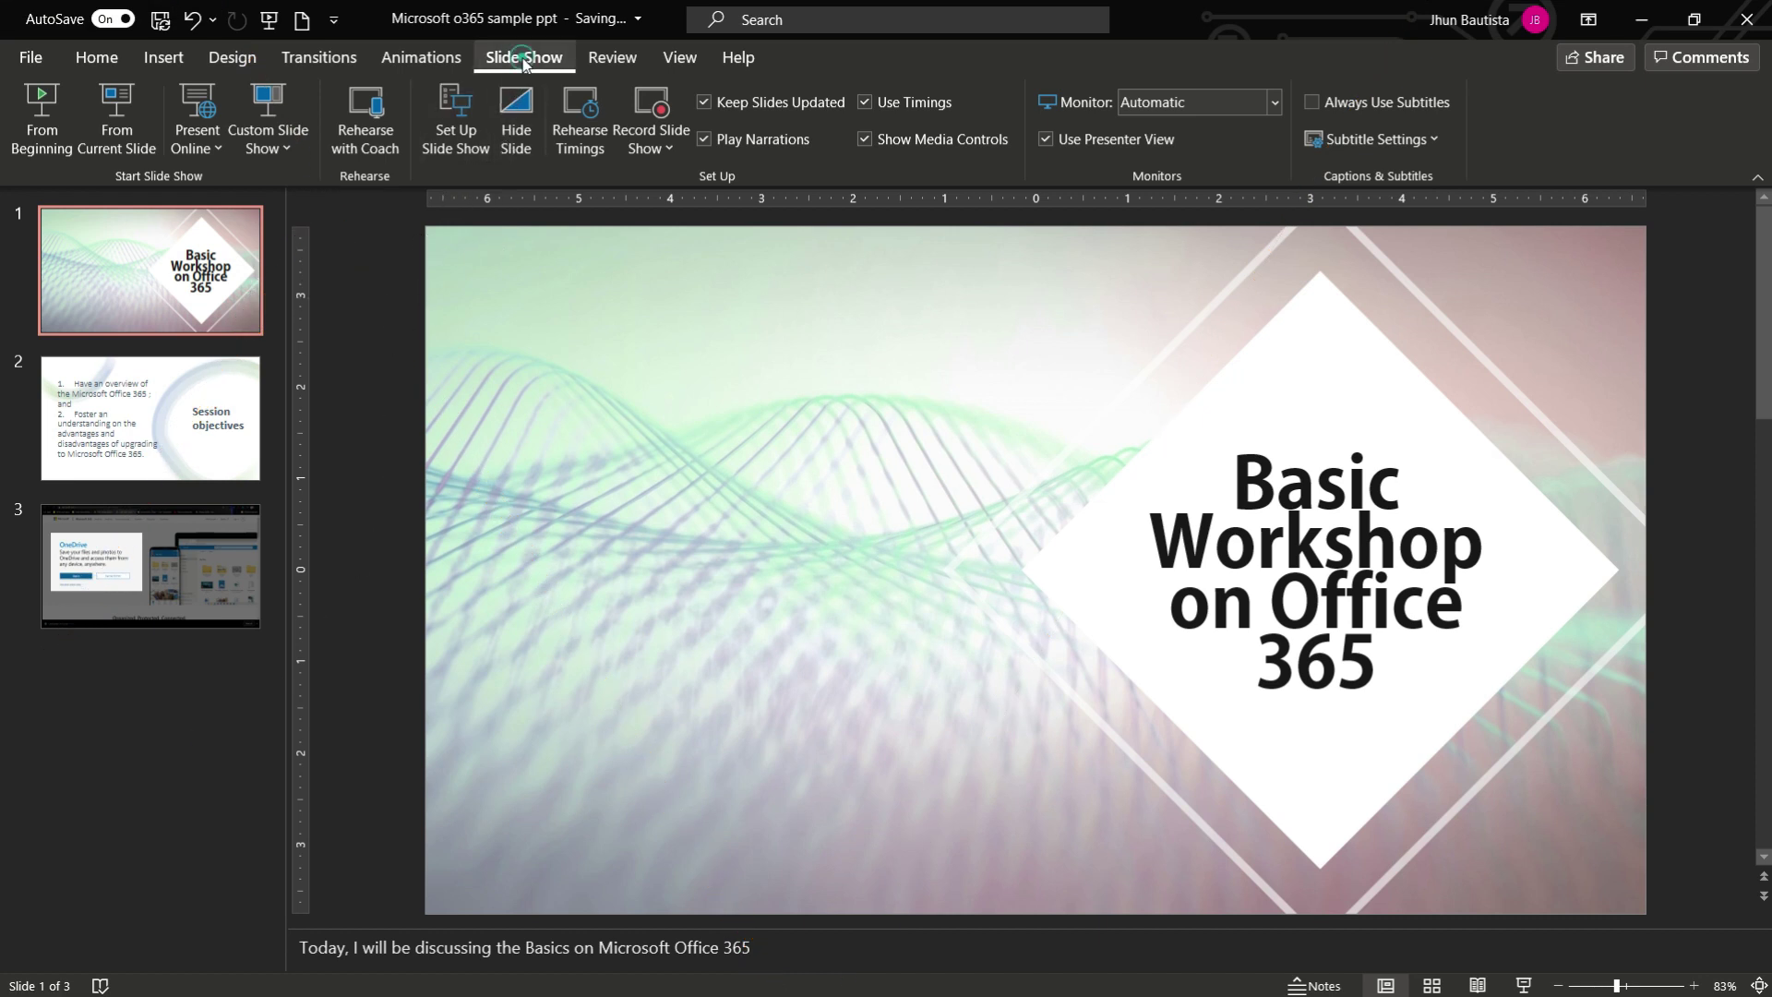
- Choose Record from Beginning from the Record Slide Show options
{"action": "left_click", "coordinate": [668, 149]}
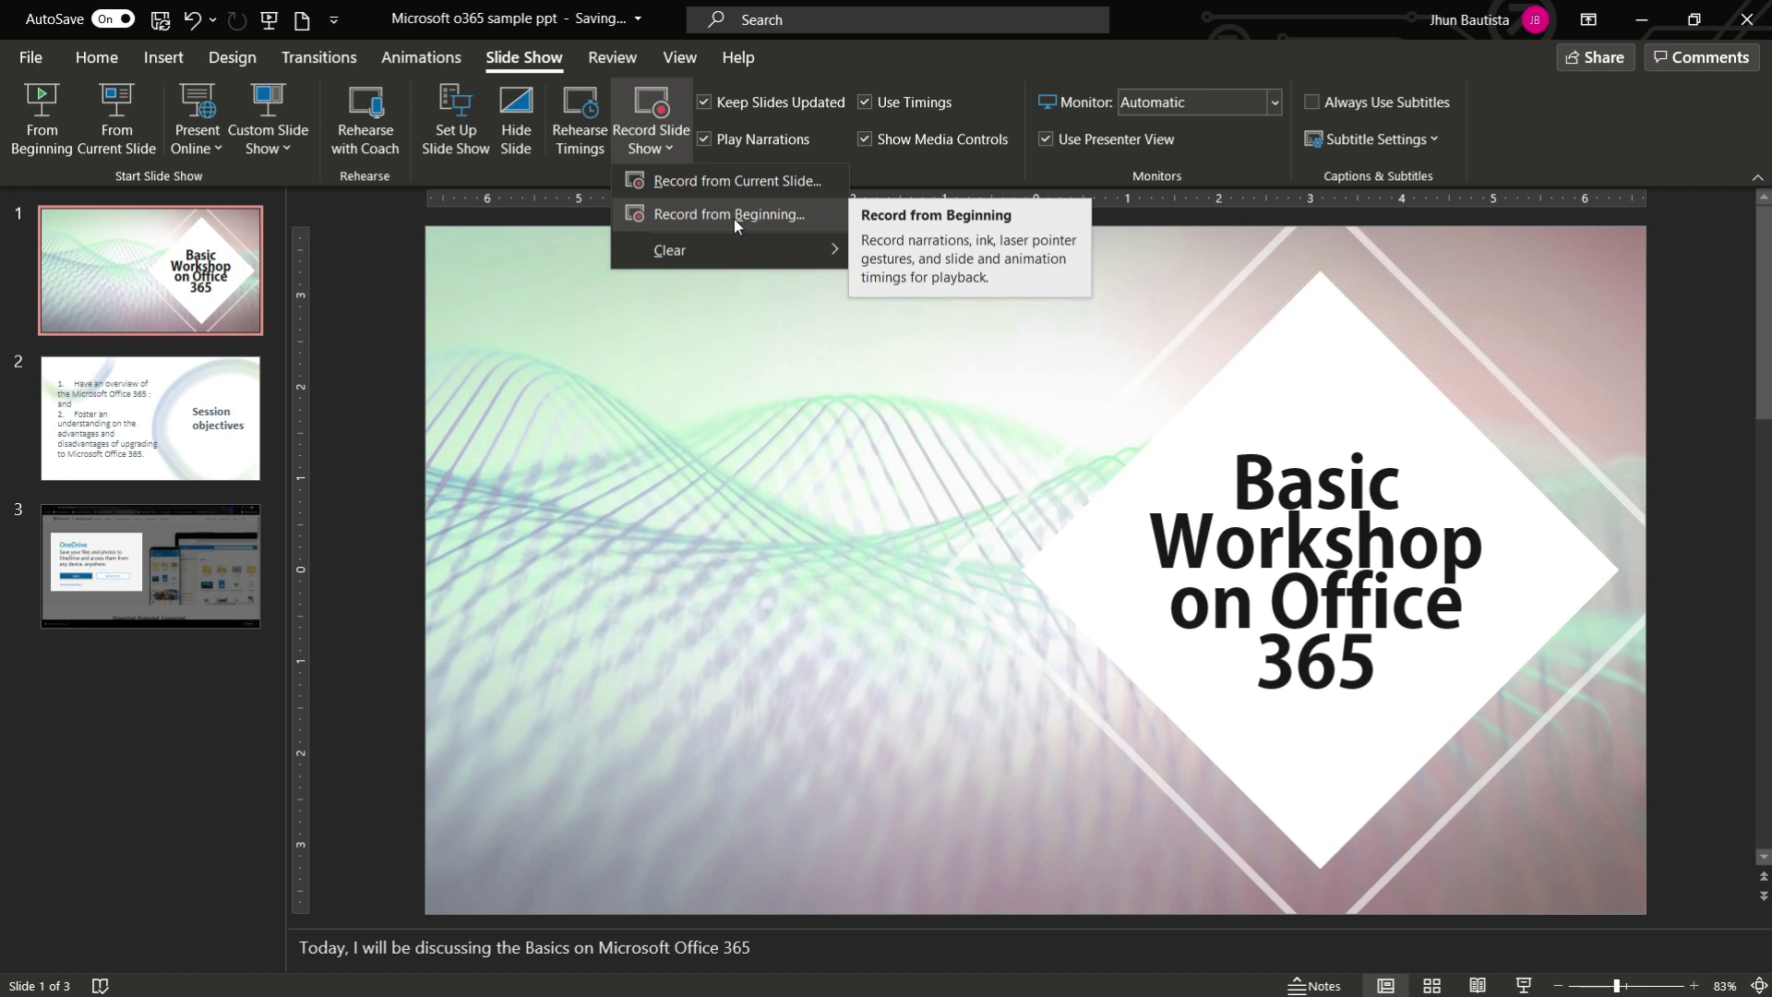
{"action": "left_click", "coordinate": [807, 212]}
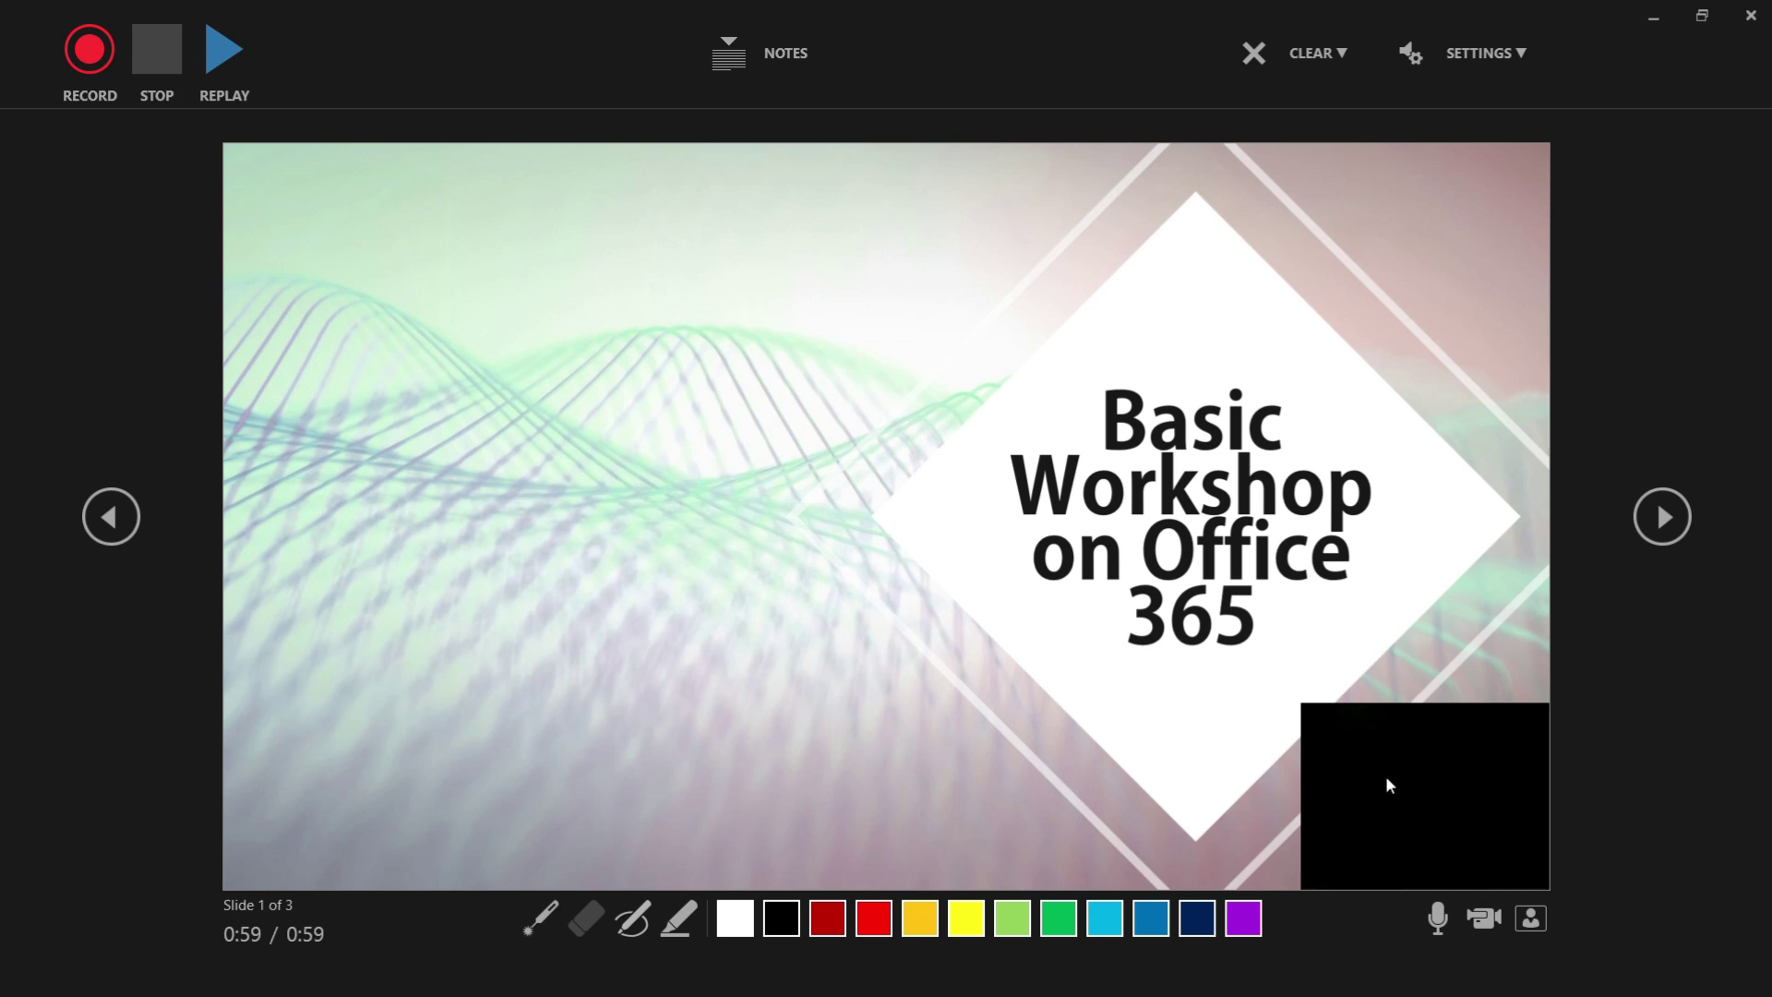
- Switch the camera to e2eSoft iVCam and start recording the title slide
{"action": "left_click", "coordinate": [1541, 920]}
{"action": "left_click", "coordinate": [1538, 922]}
{"action": "left_click", "coordinate": [1491, 66]}
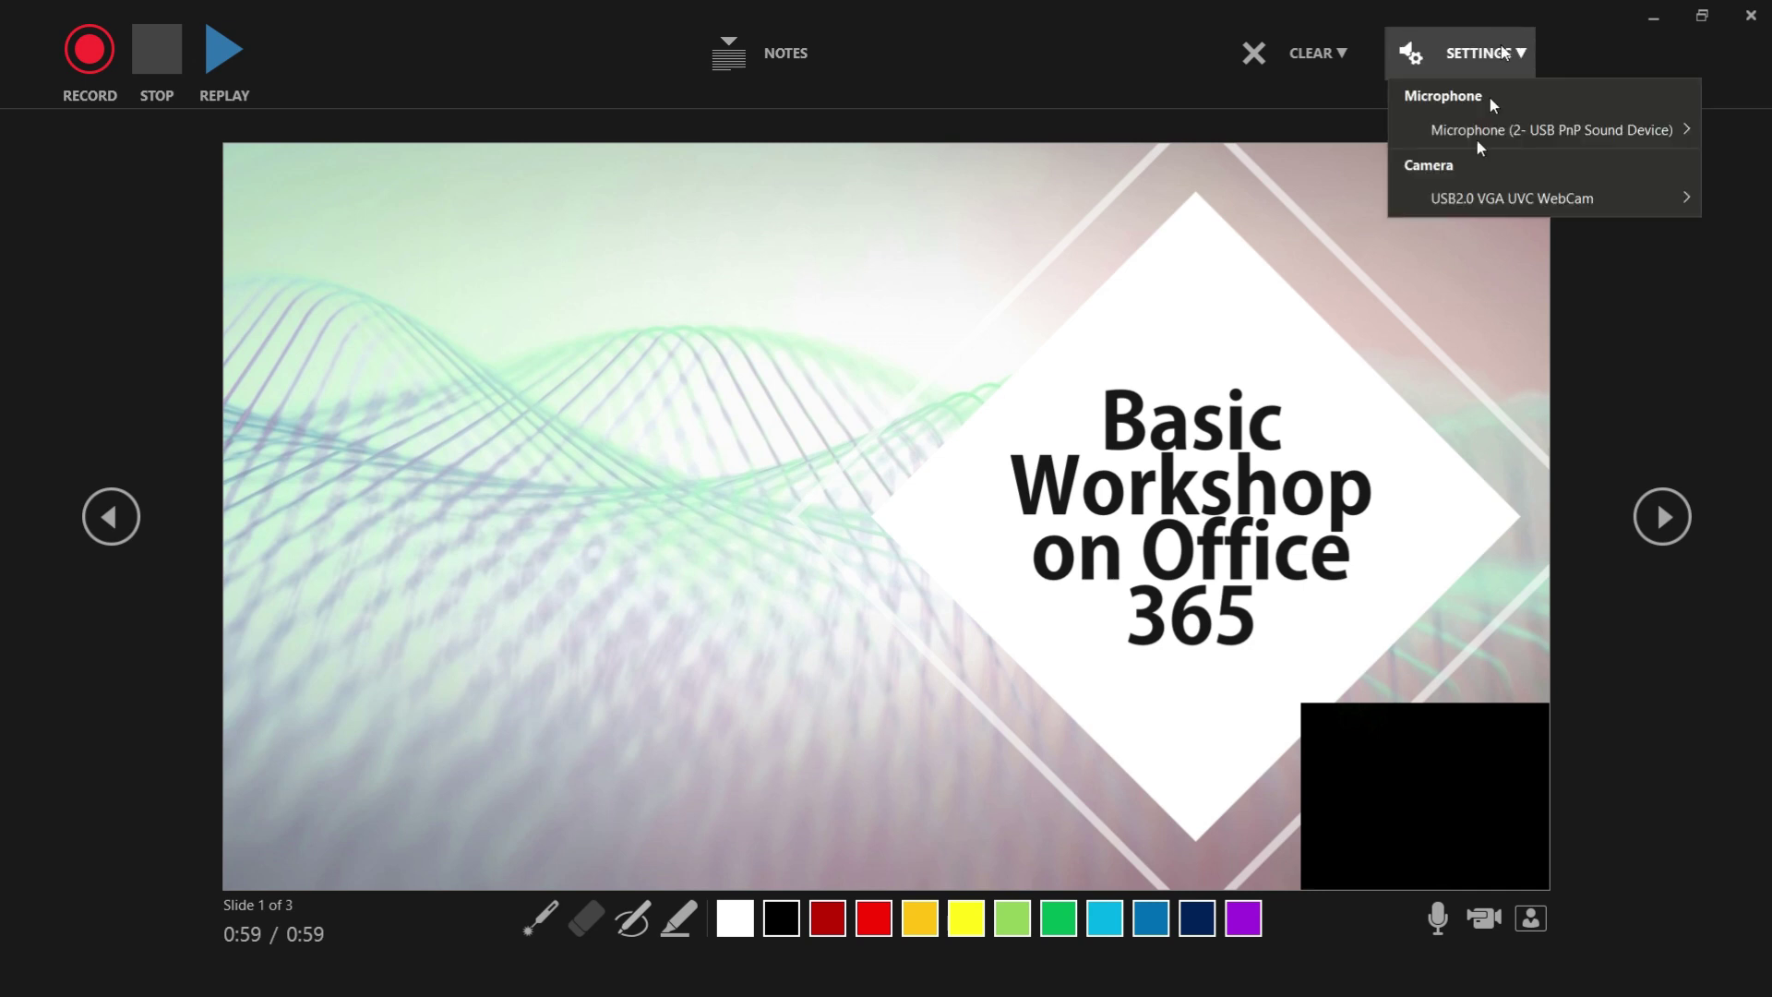
{"action": "mouse_move", "coordinate": [1543, 197]}
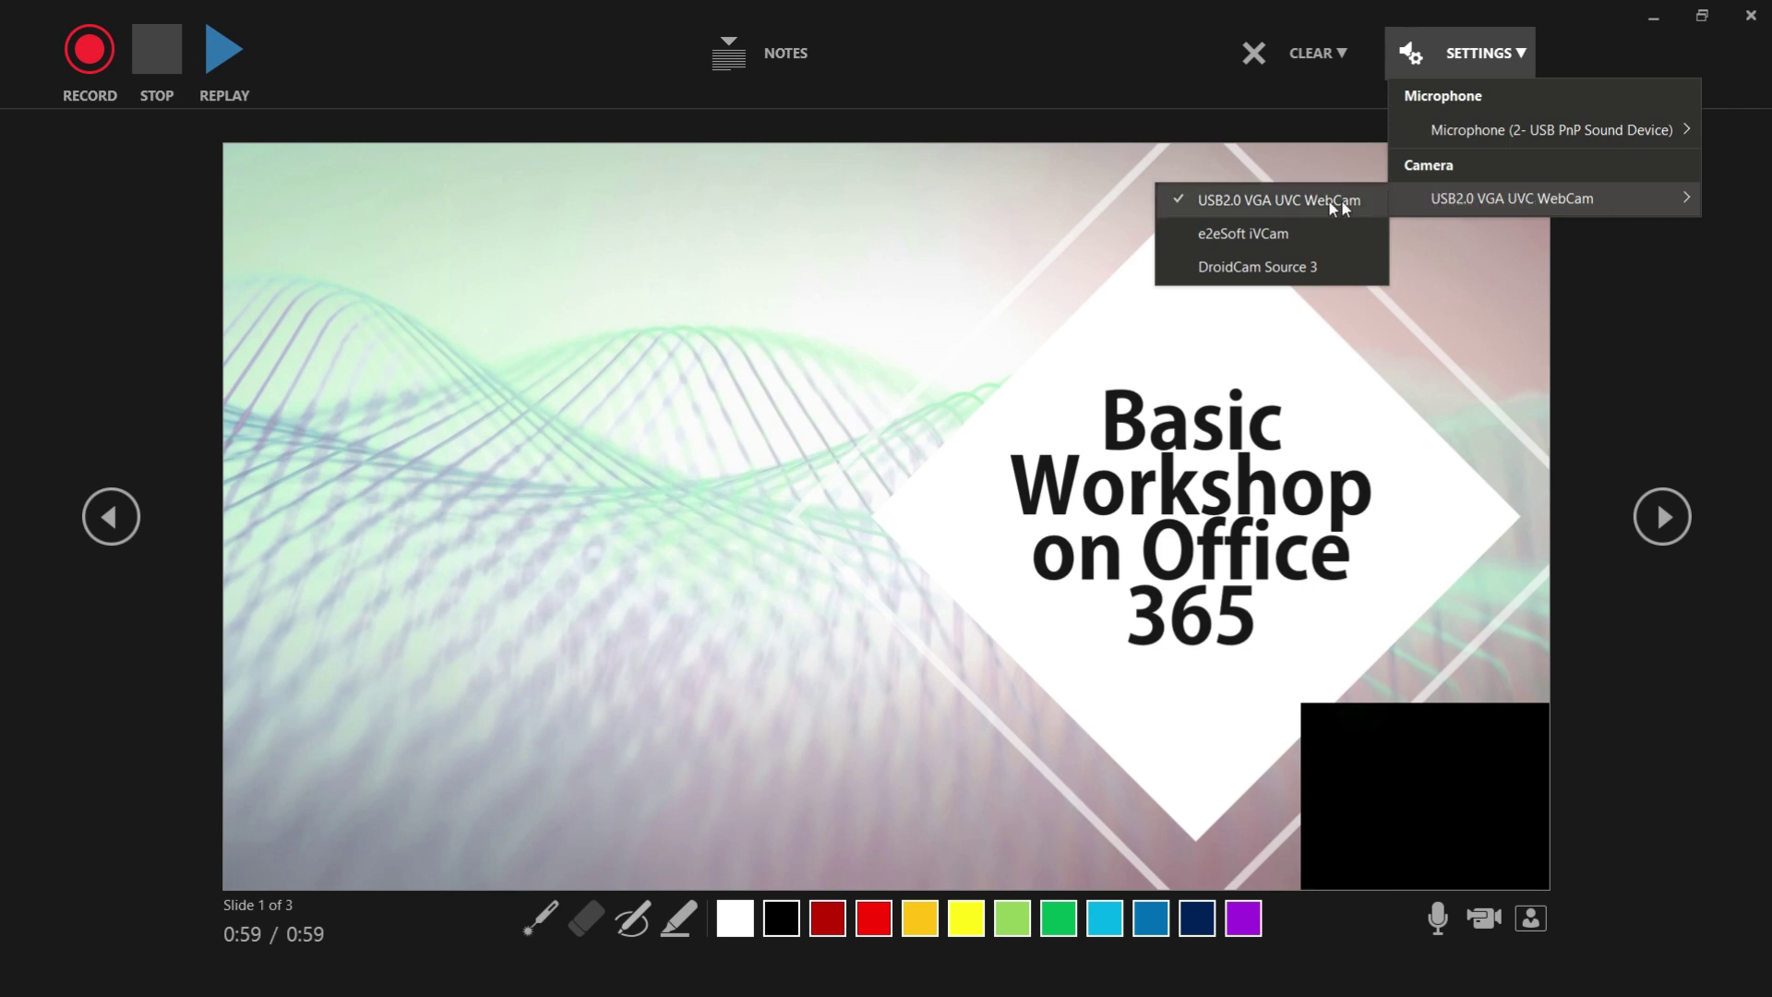
{"action": "left_click", "coordinate": [1229, 234]}
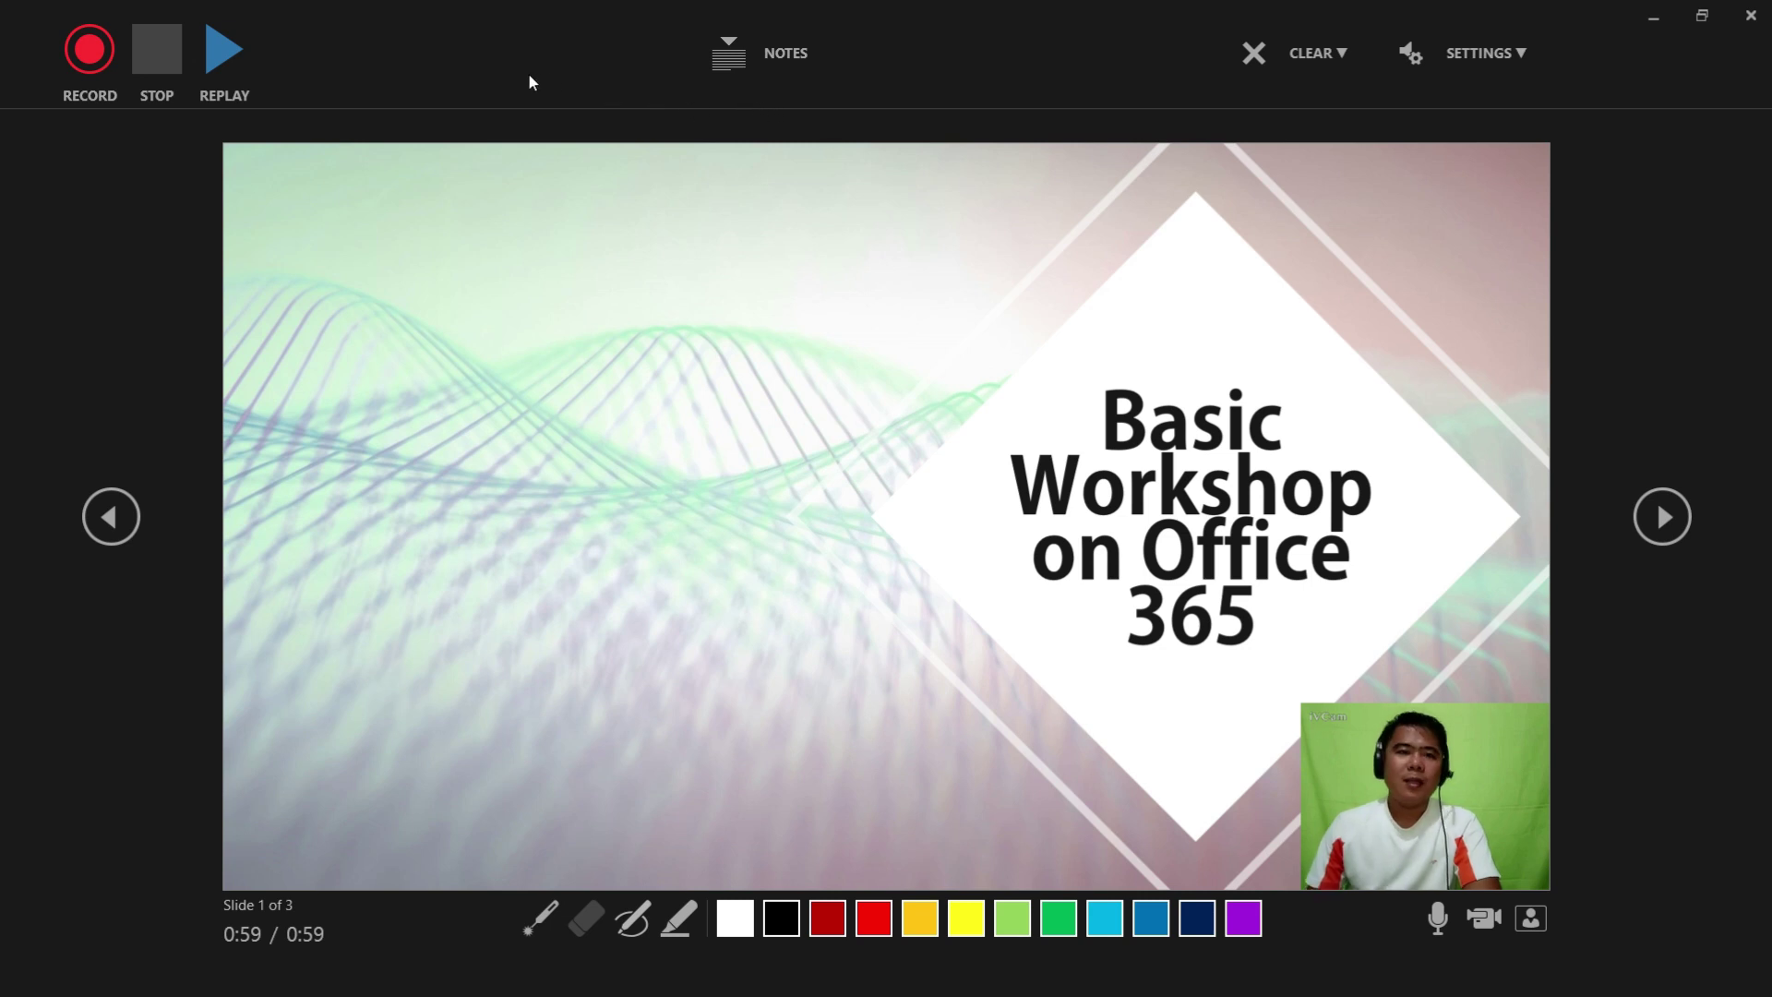
{"action": "left_click", "coordinate": [88, 57]}
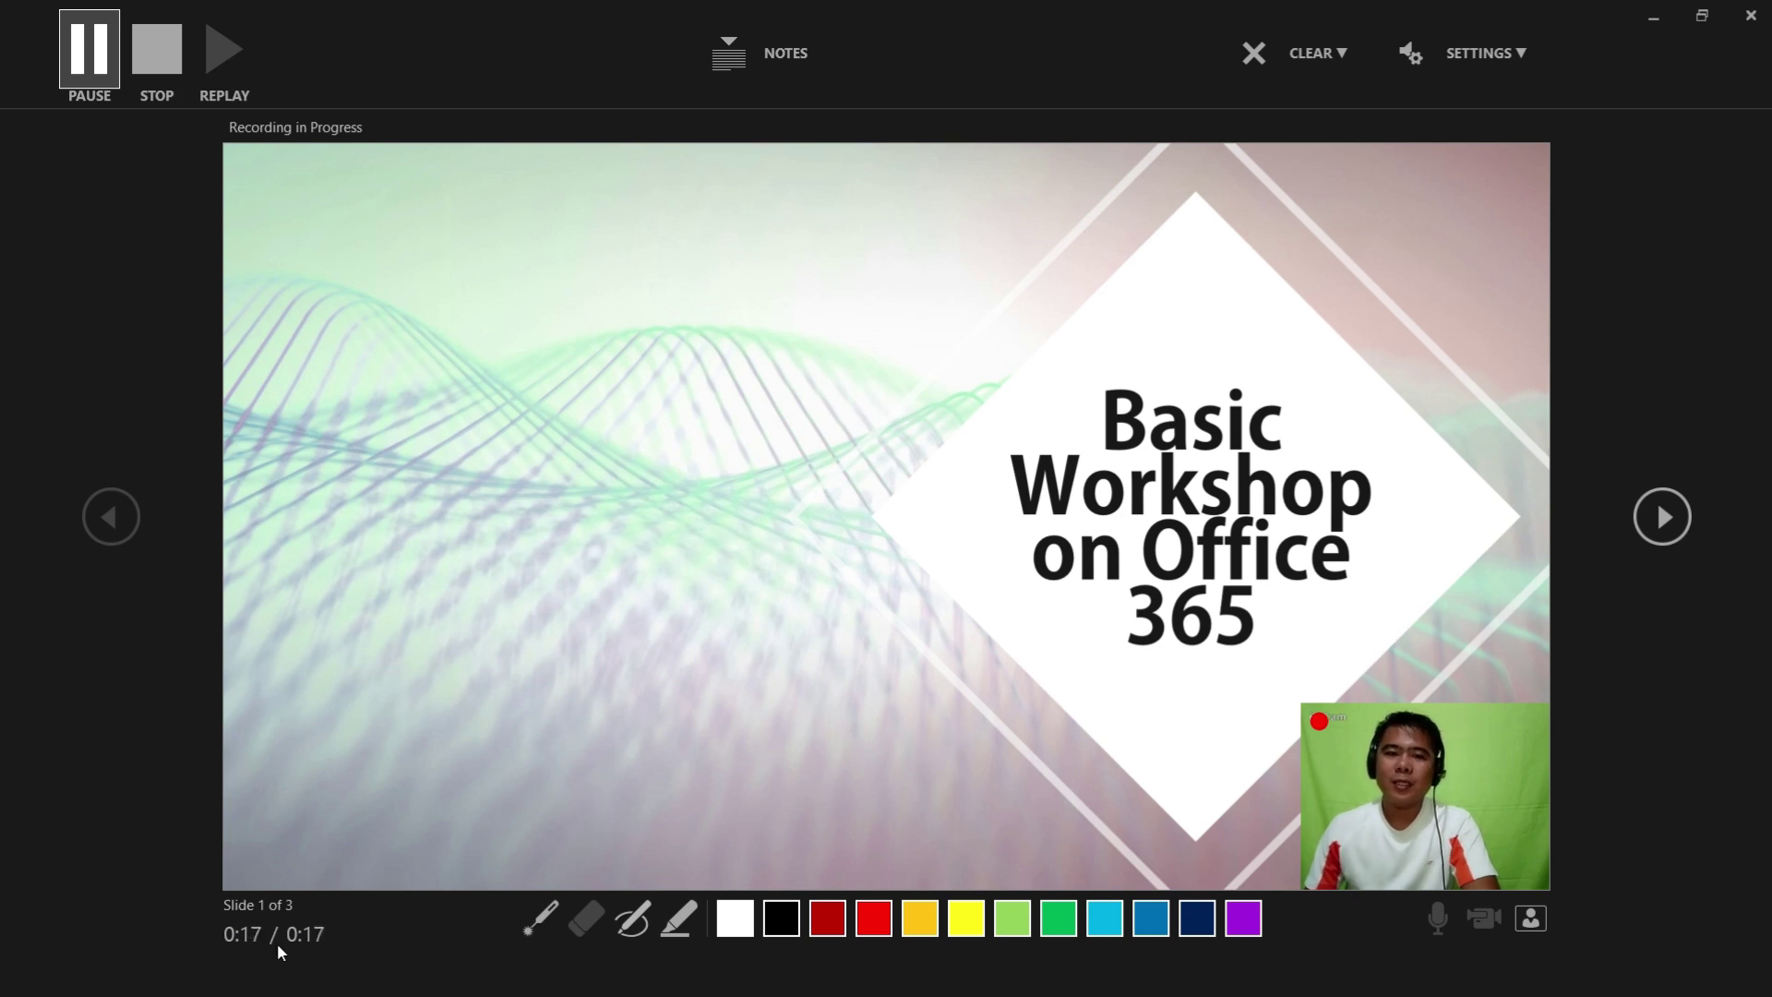
- Narrate the title slide with its speaker note shown, then advance to Session objectives
{"action": "left_click", "coordinate": [740, 63]}
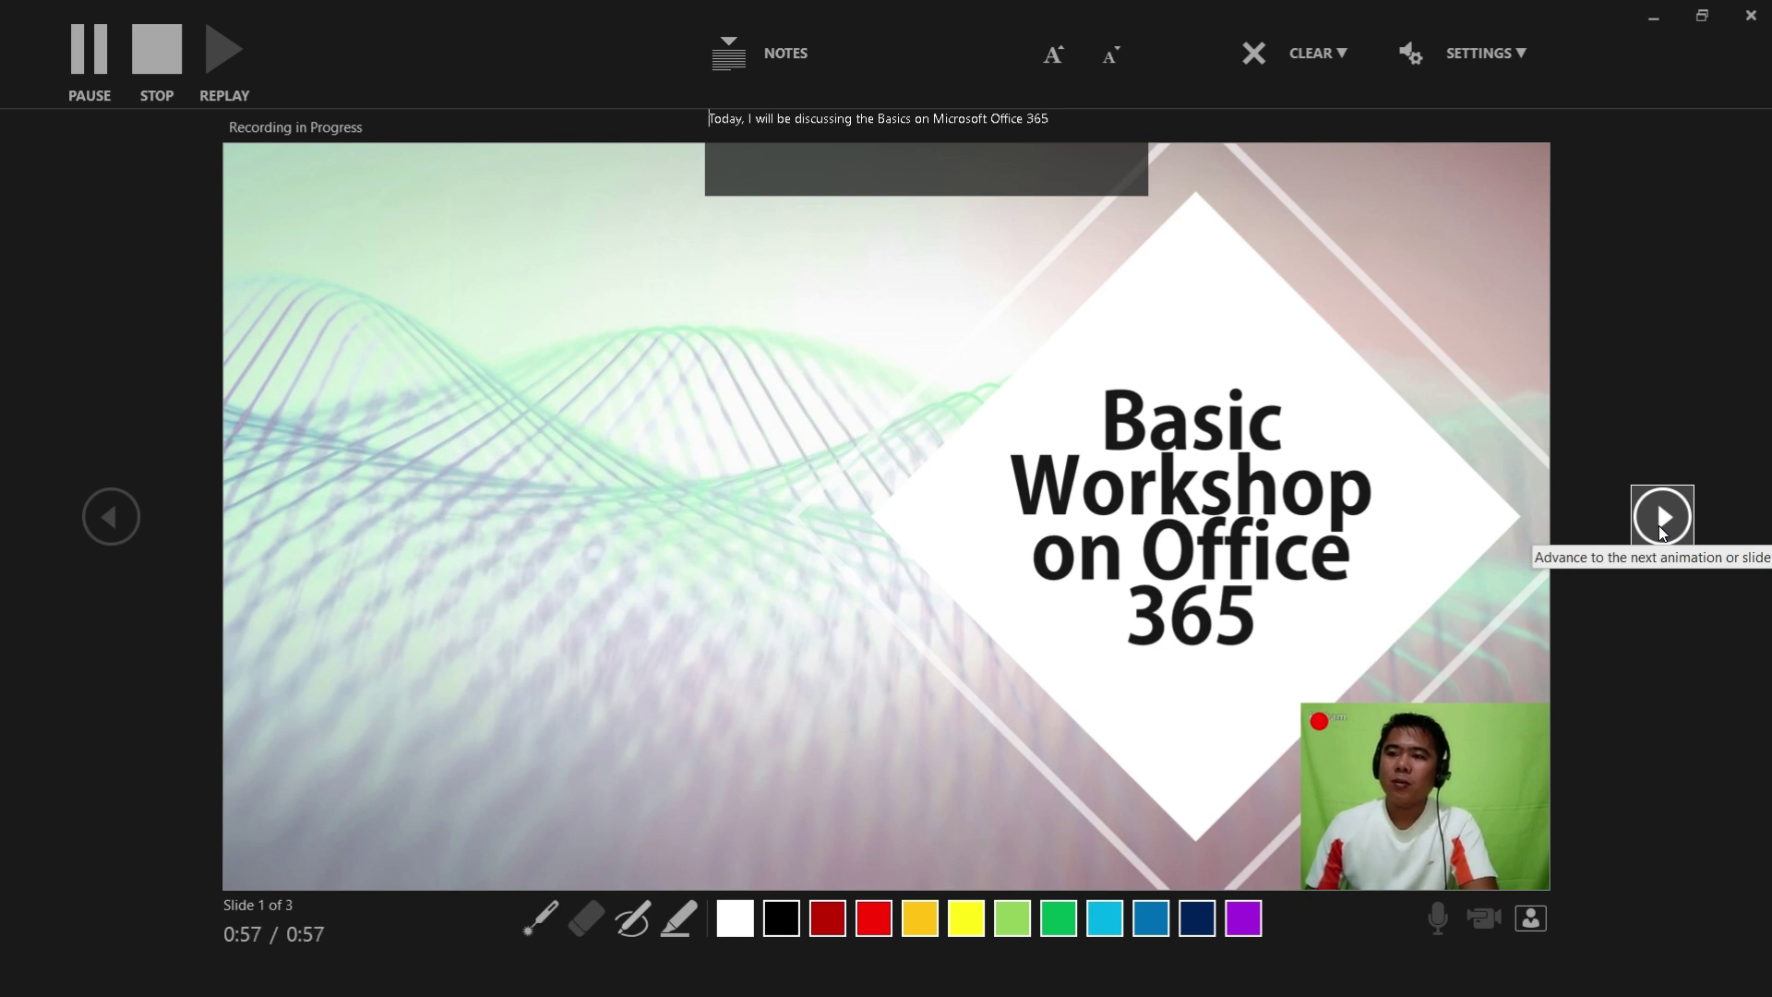
{"action": "left_click", "coordinate": [1660, 526]}
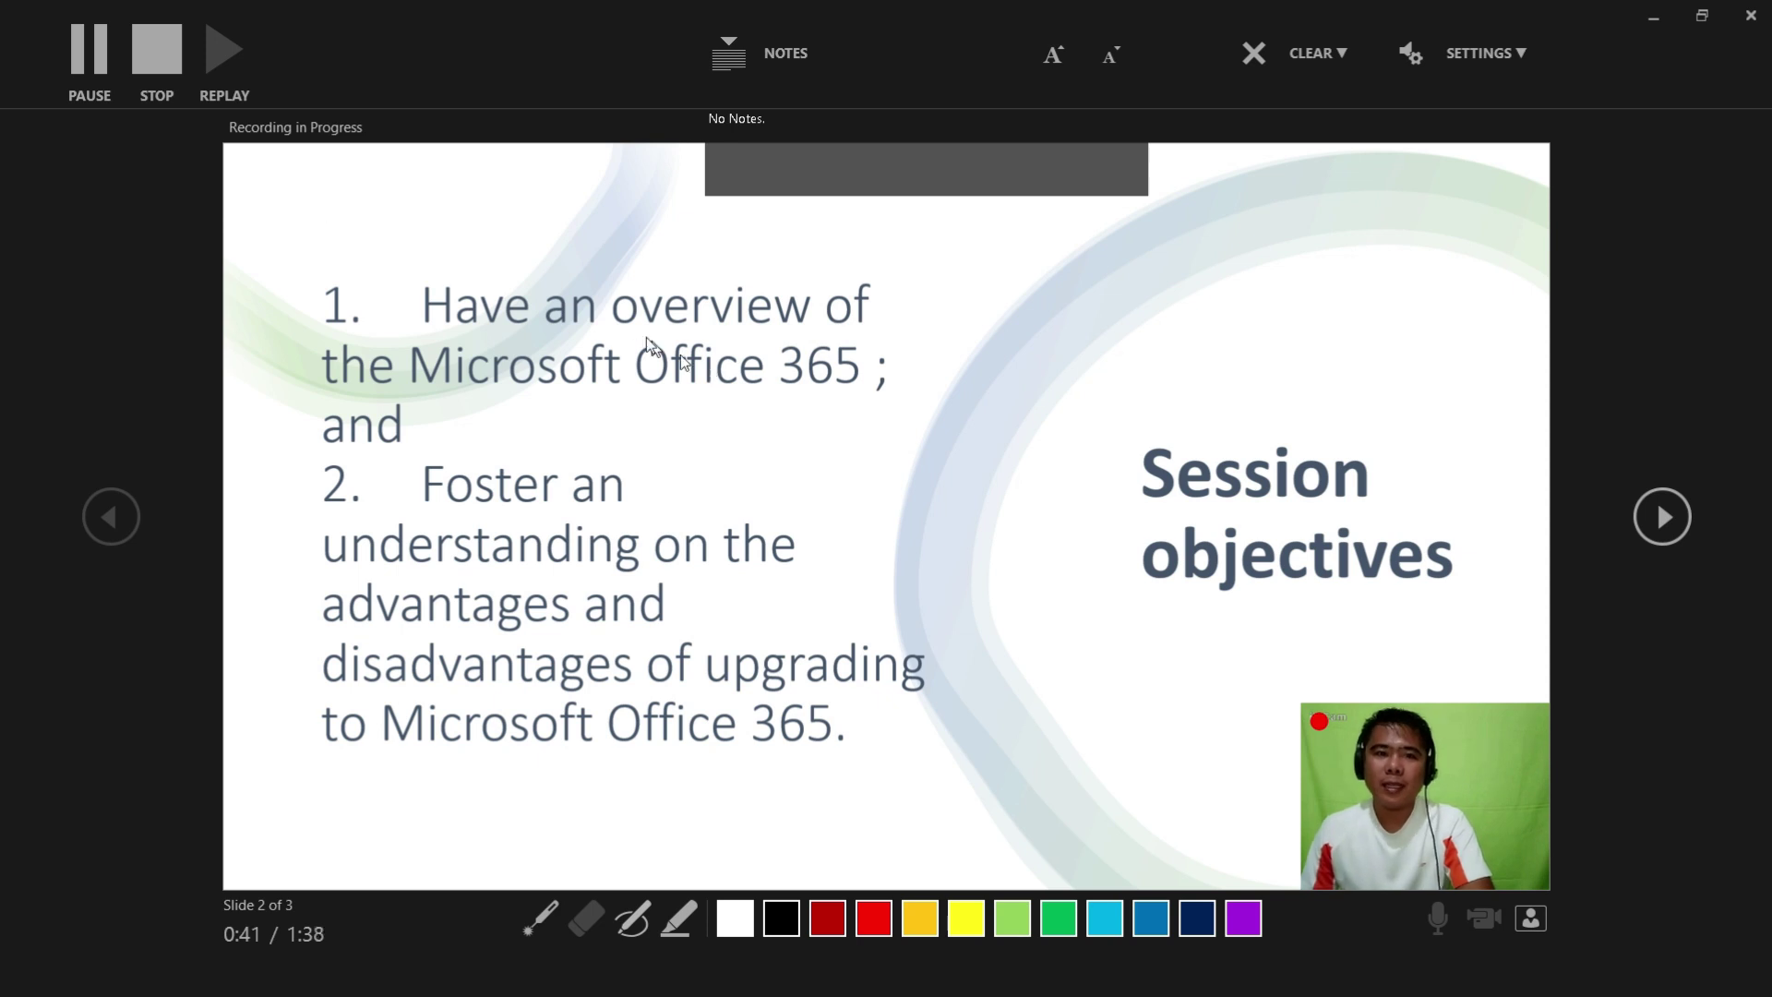
- Stop the recording and restart it on slide 2, Session objectives
{"action": "left_click", "coordinate": [164, 96]}
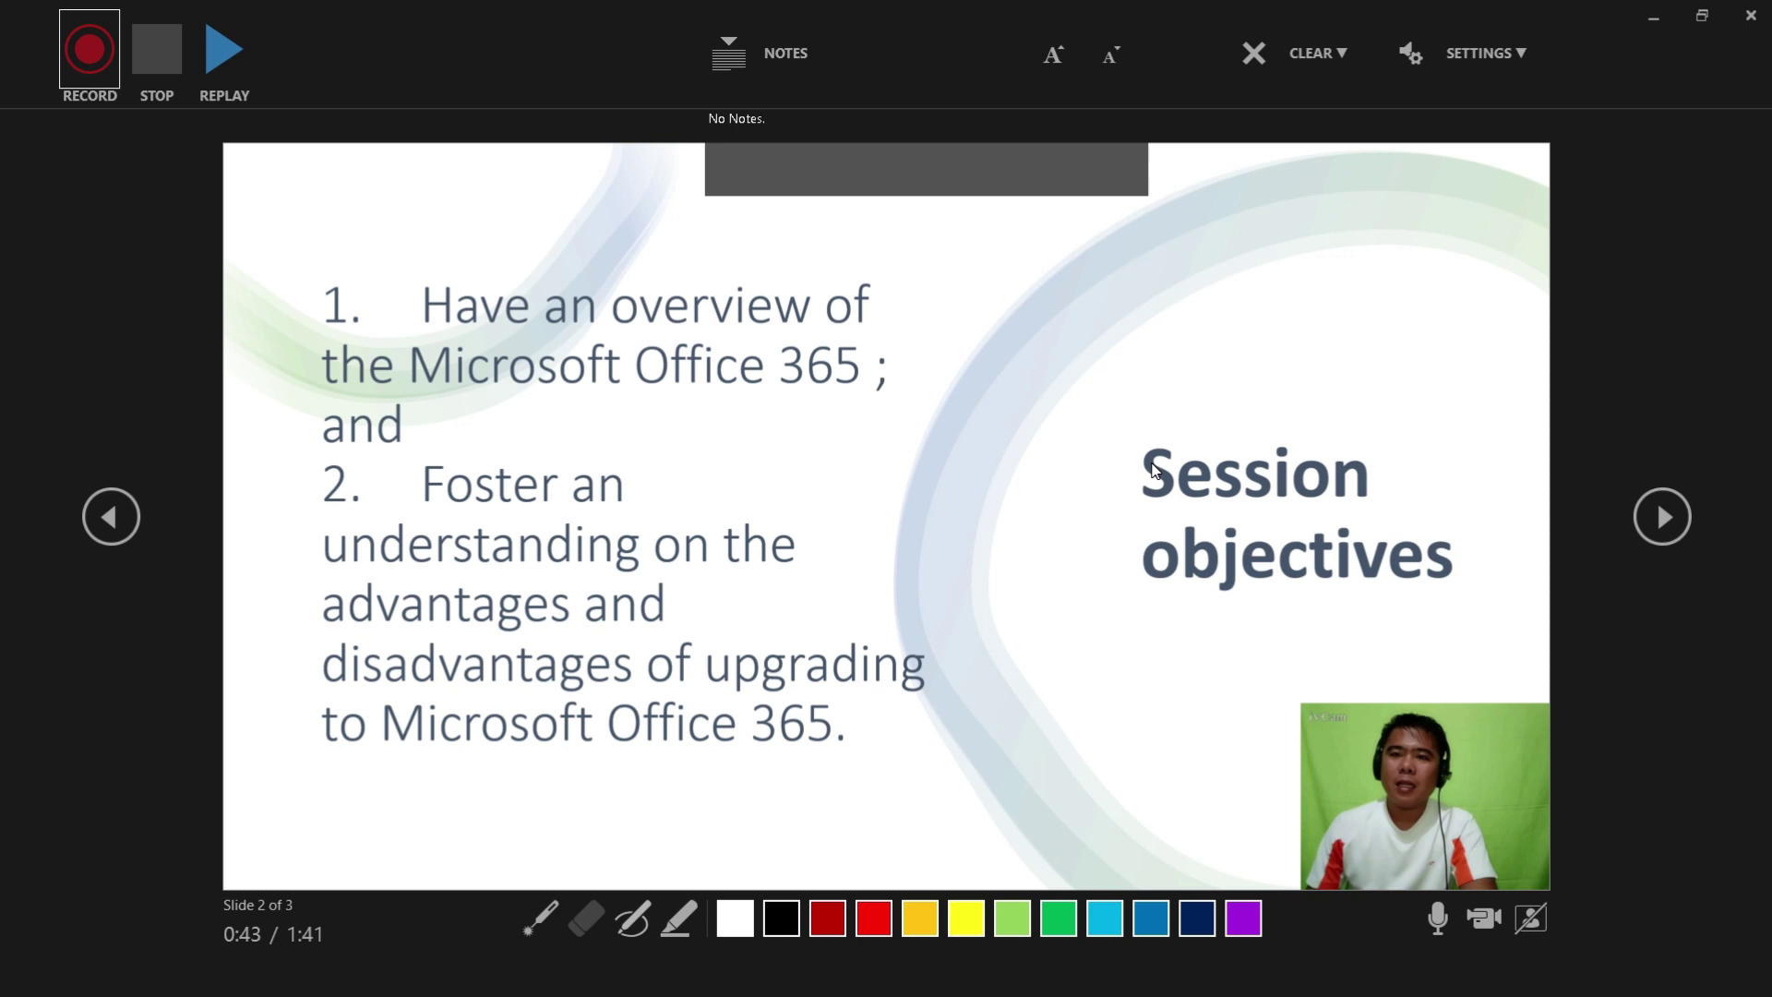
{"action": "left_click", "coordinate": [92, 59]}
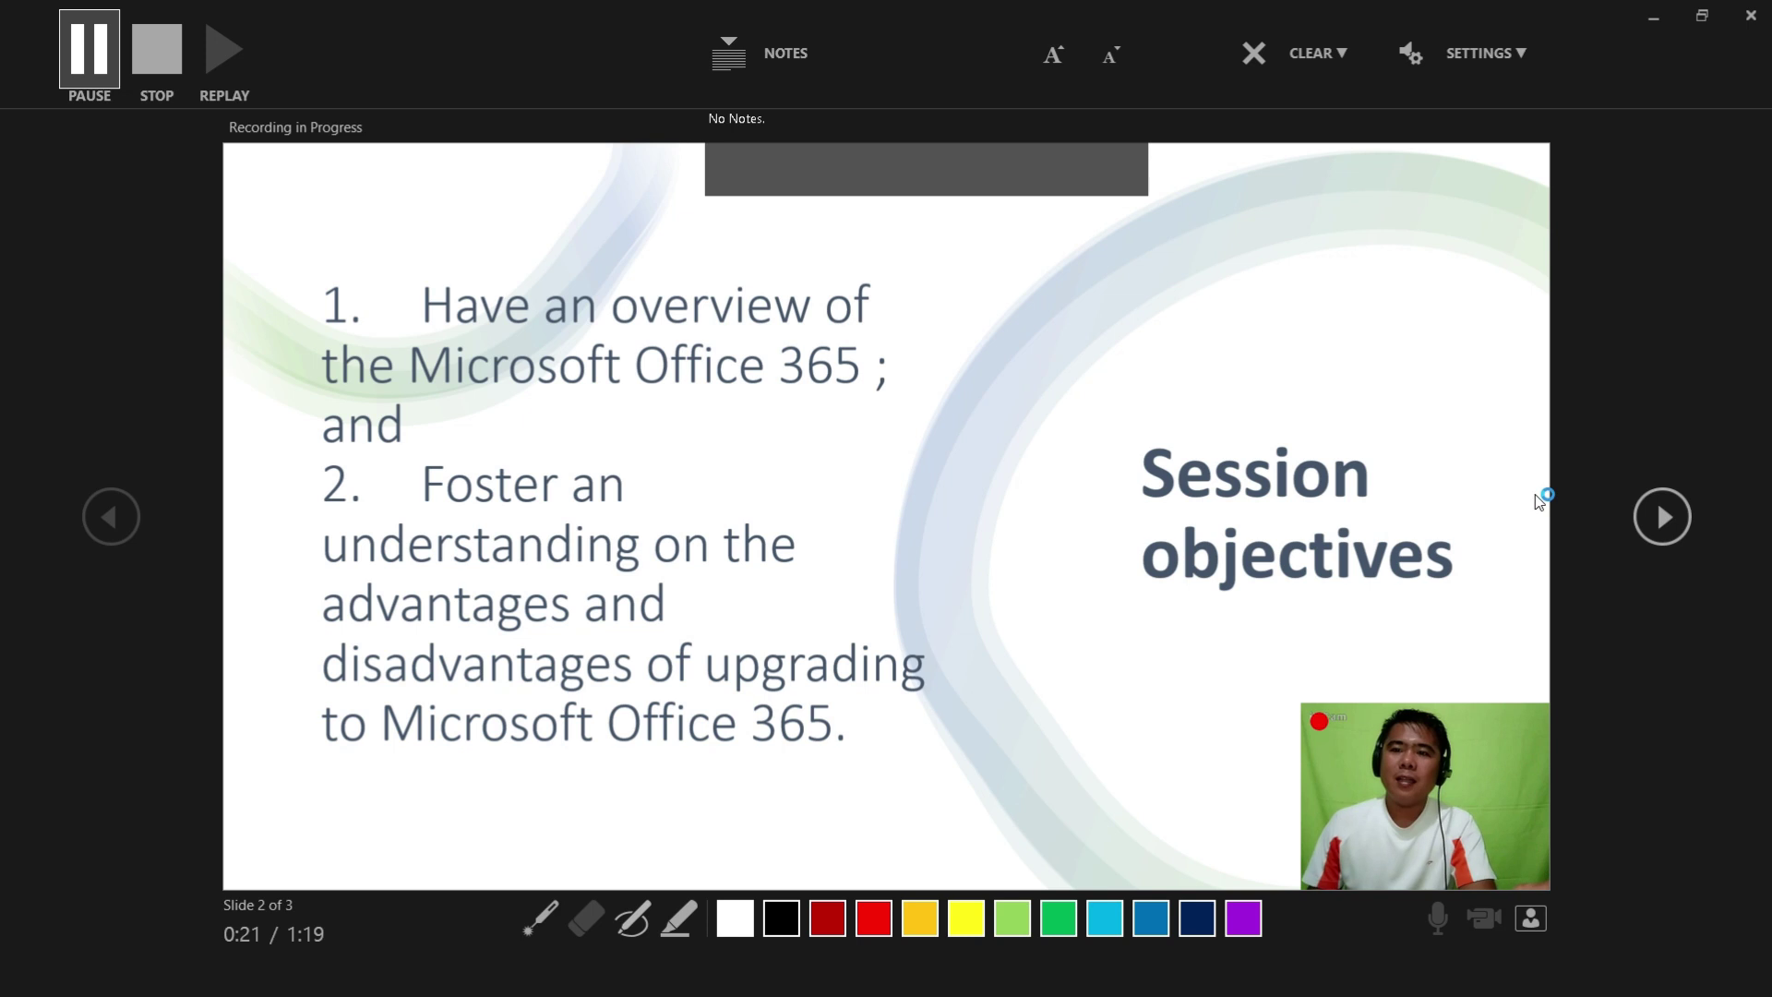
- Narrate through to the OneDrive slide, stop the recording, and return to editing view
{"action": "left_click", "coordinate": [1661, 516]}
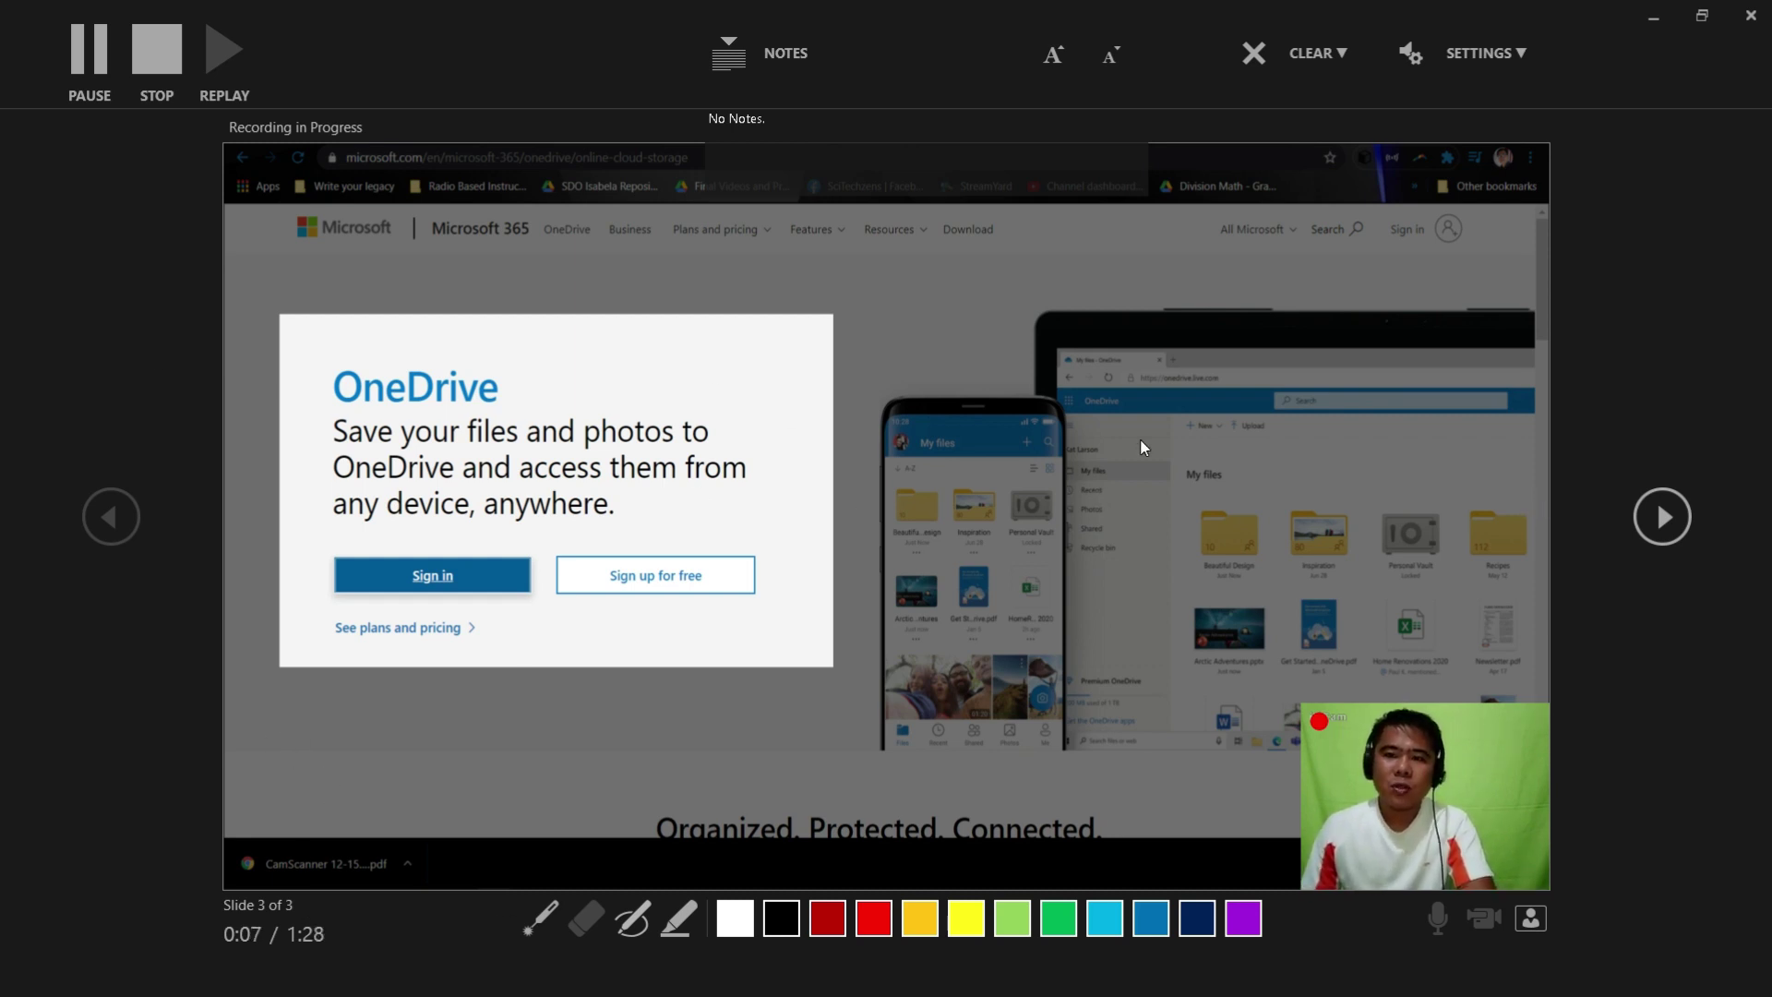
{"action": "left_click", "coordinate": [178, 76]}
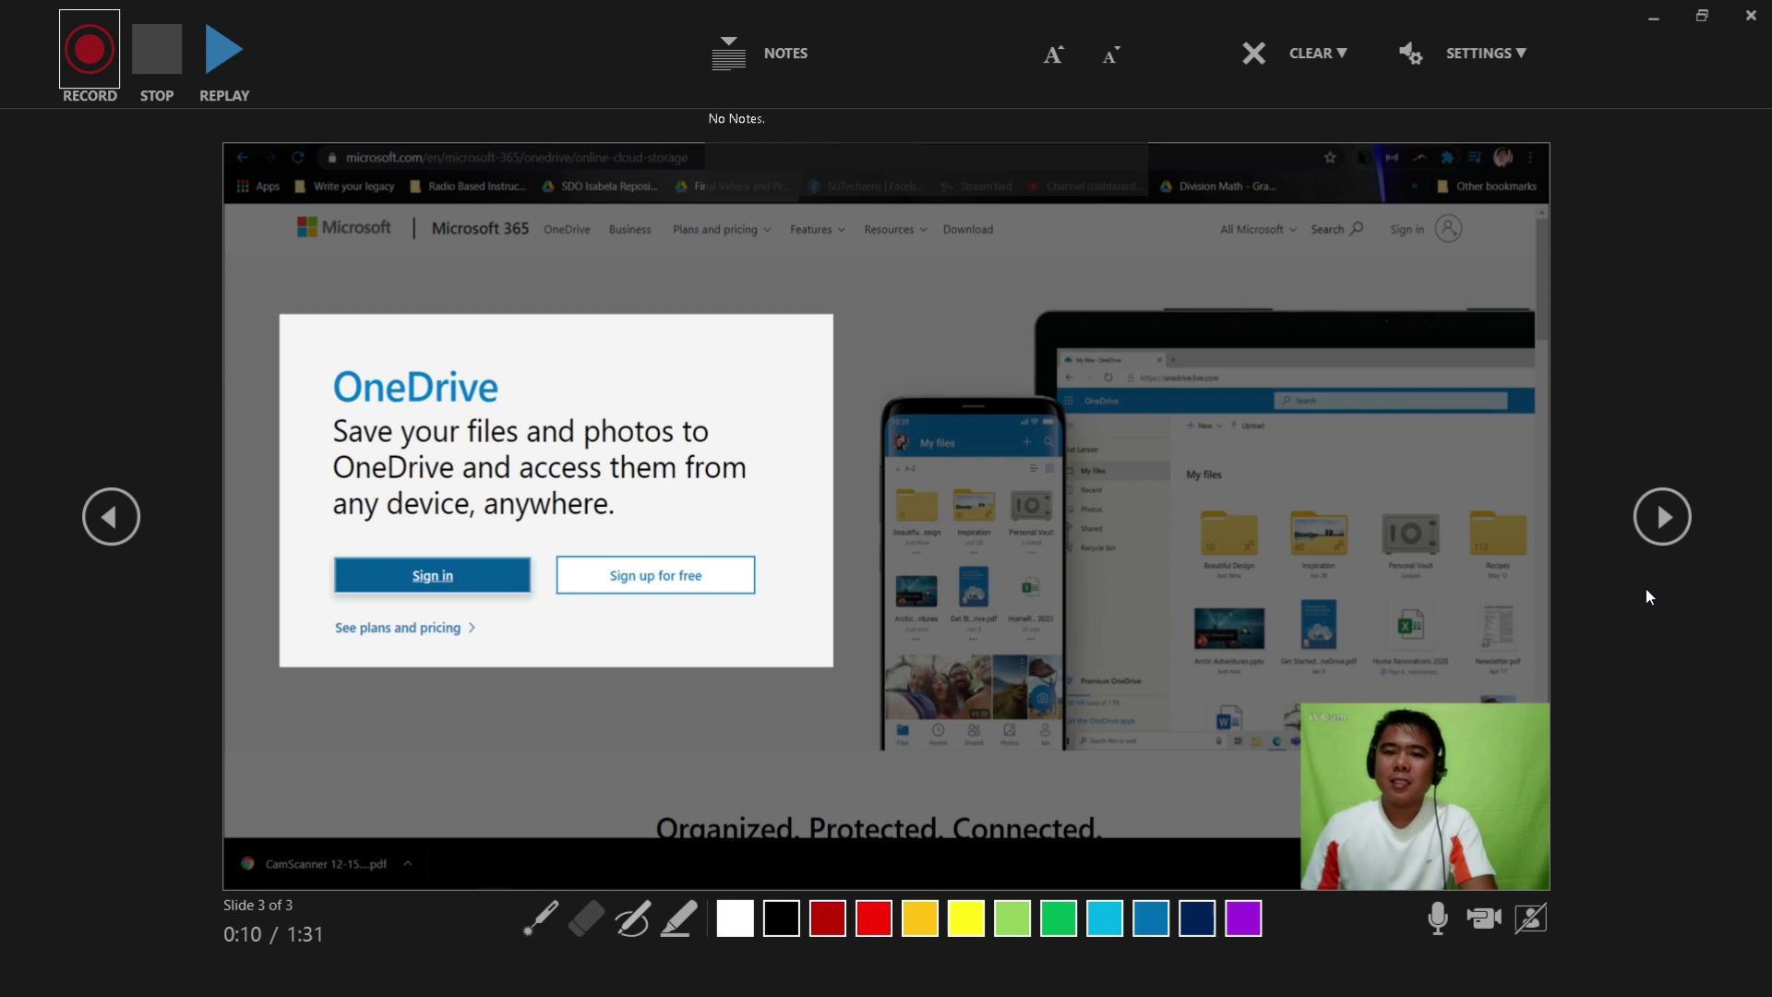
{"action": "left_click", "coordinate": [1751, 17]}
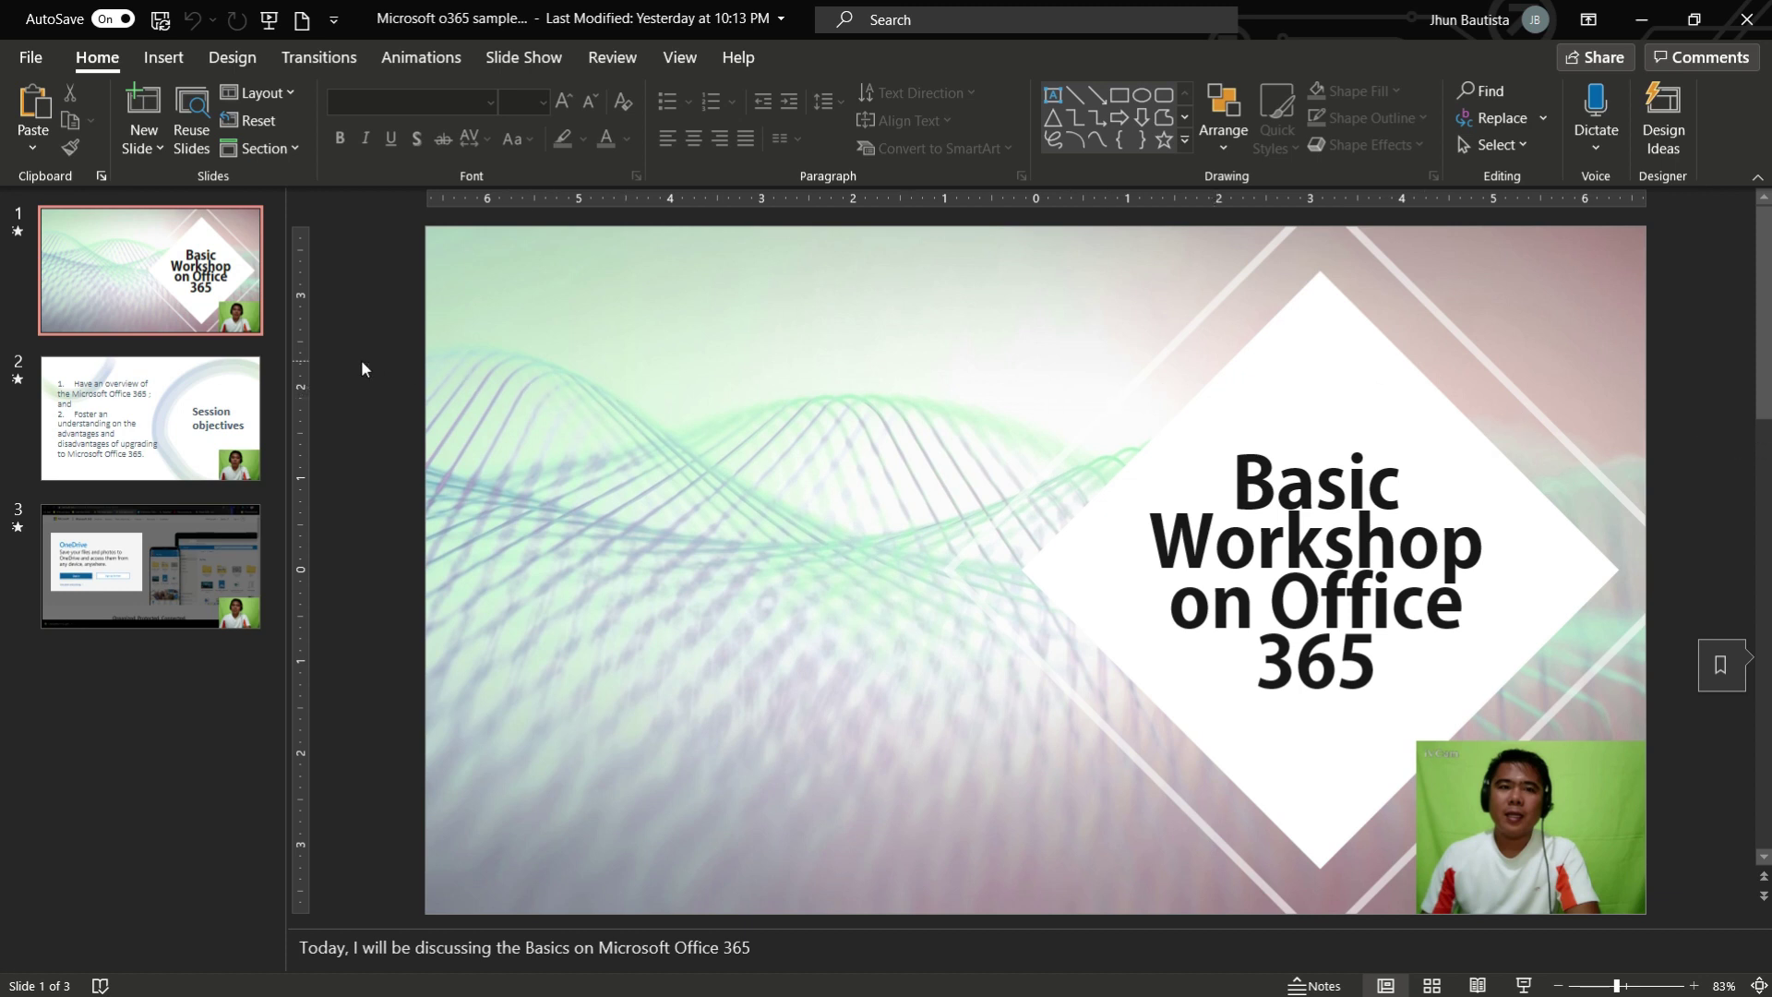
- Move the title slide's webcam video to the bottom-left corner, keeping its original small size
{"action": "left_click", "coordinate": [1469, 775]}
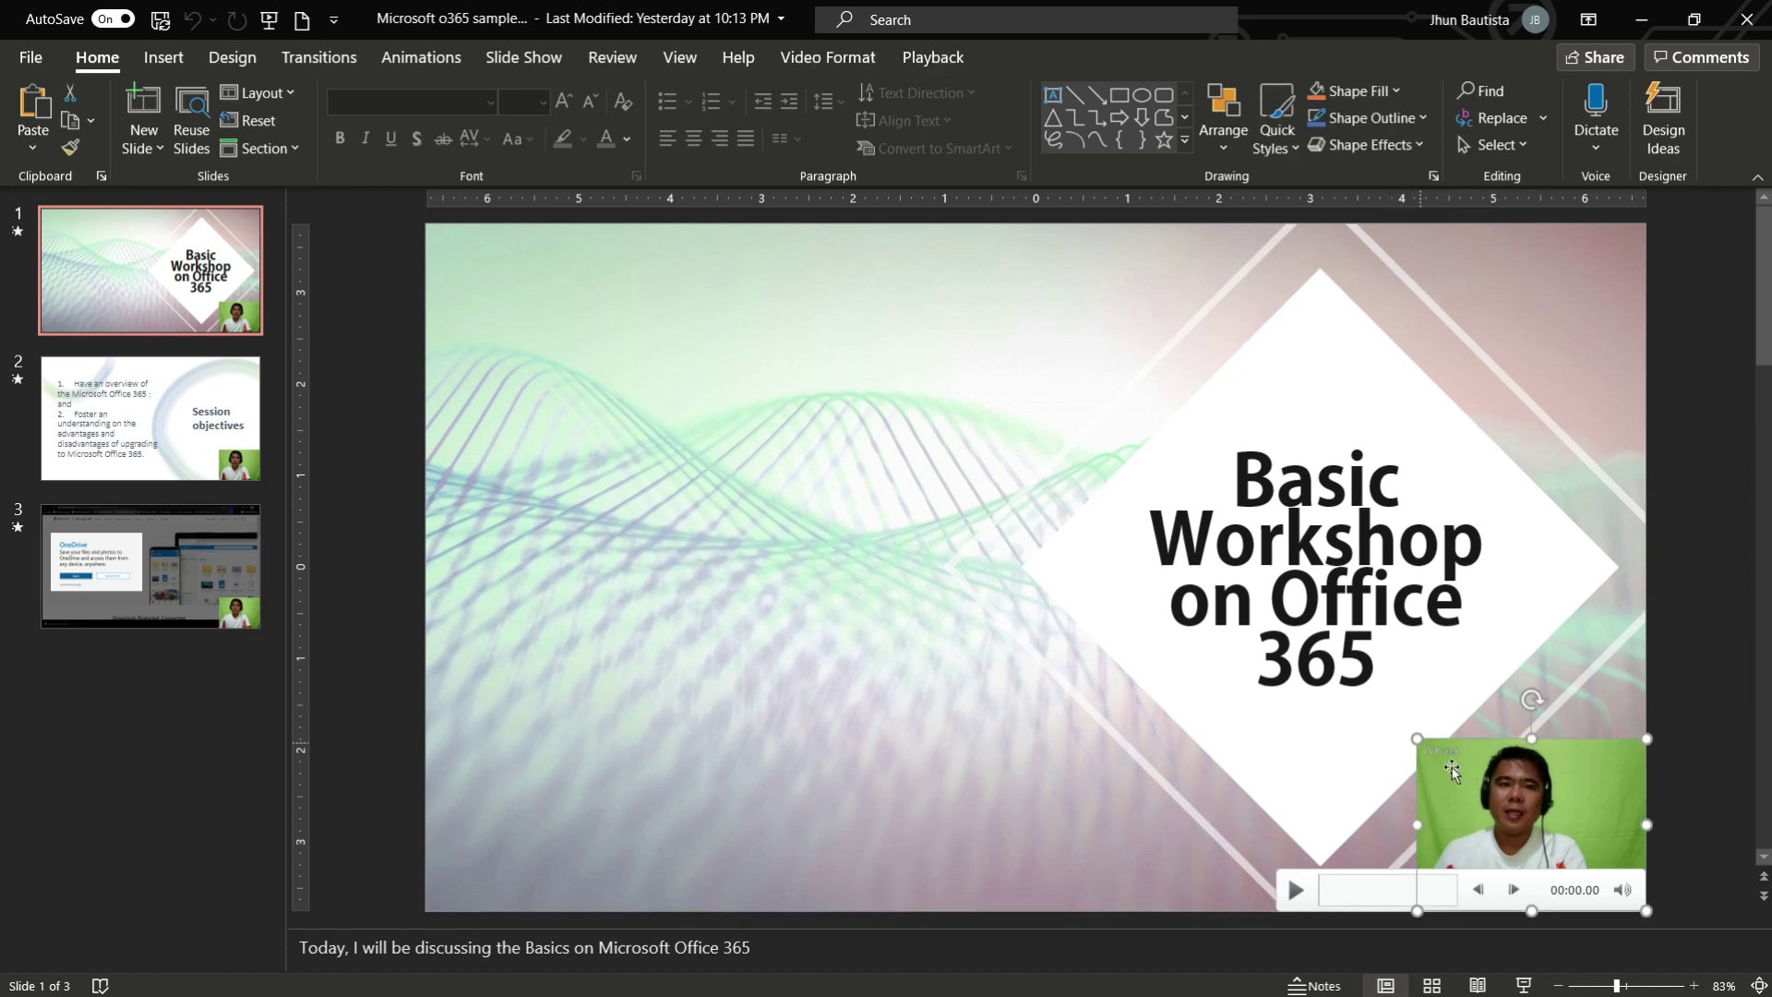
{"action": "left_click_drag", "start_coordinate": [1417, 740], "coordinate": [1208, 649]}
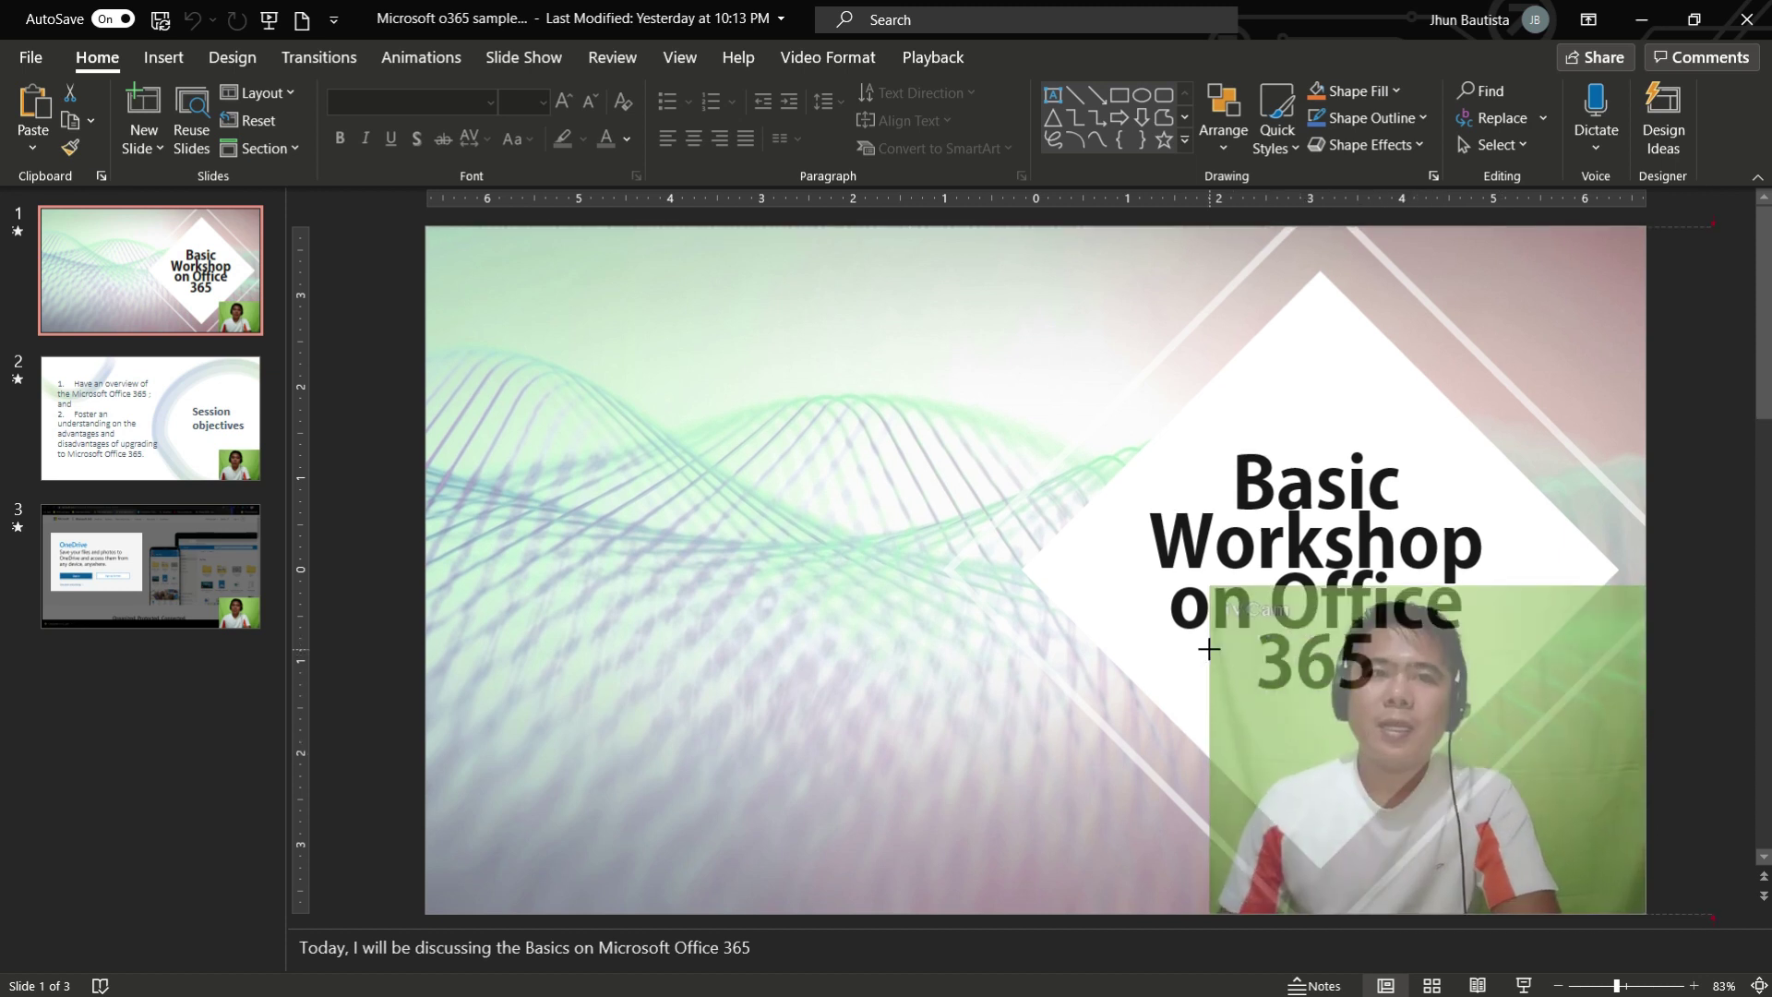
{"action": "left_click_drag", "start_coordinate": [1210, 651], "coordinate": [1418, 740]}
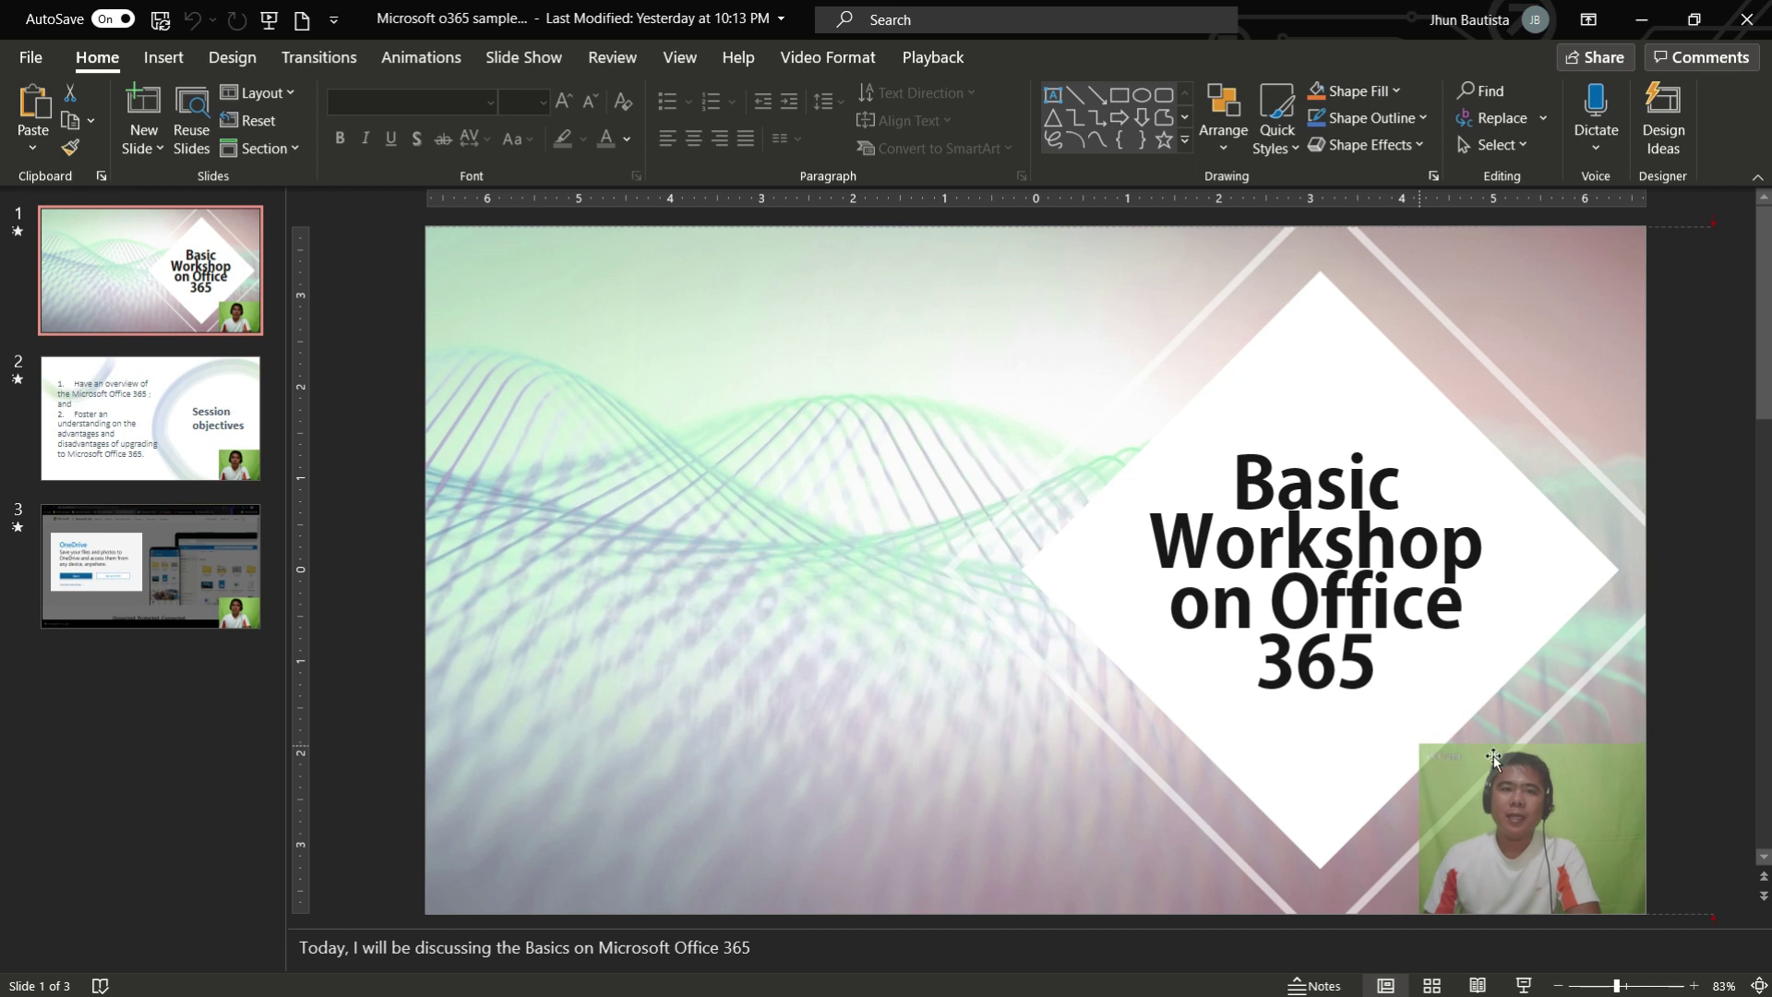
{"action": "mouse_move", "coordinate": [1434, 811]}
{"action": "left_mouse_down"}
{"action": "mouse_move", "coordinate": [548, 782]}
{"action": "mouse_move", "coordinate": [440, 810]}
{"action": "left_mouse_up"}
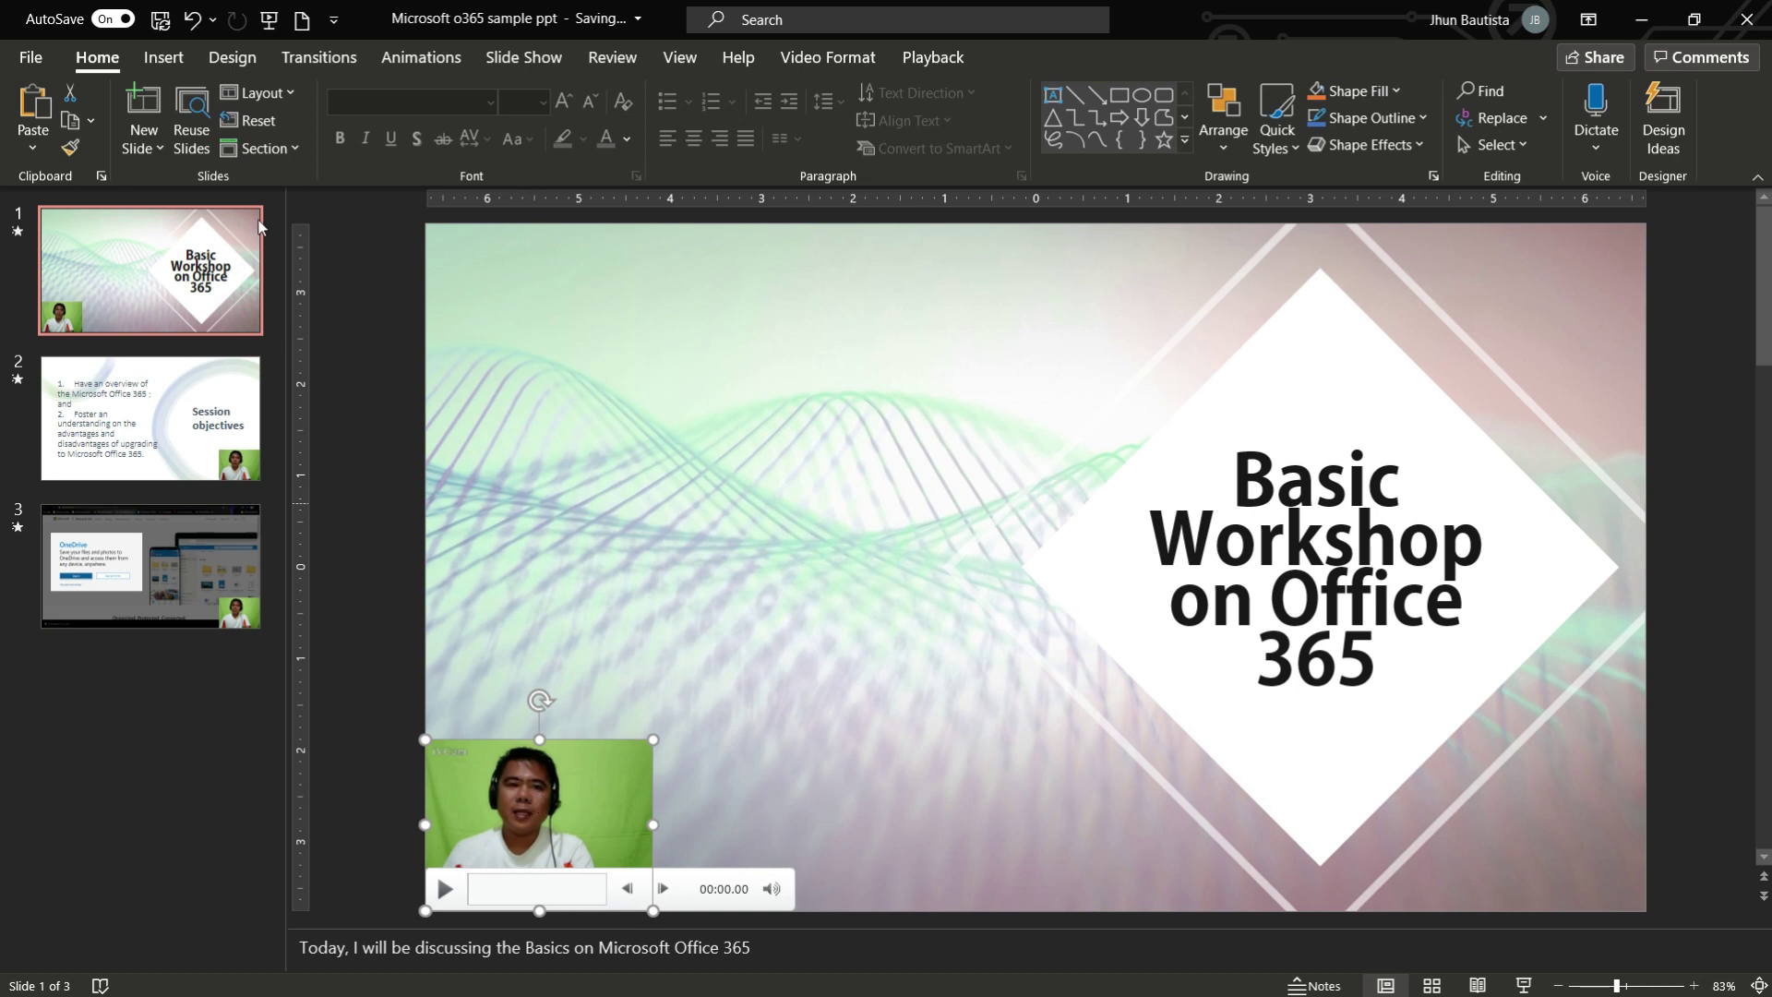
- Export the presentation as a Full HD (1080p) video using recorded timings and narrations
{"action": "left_click", "coordinate": [28, 64]}
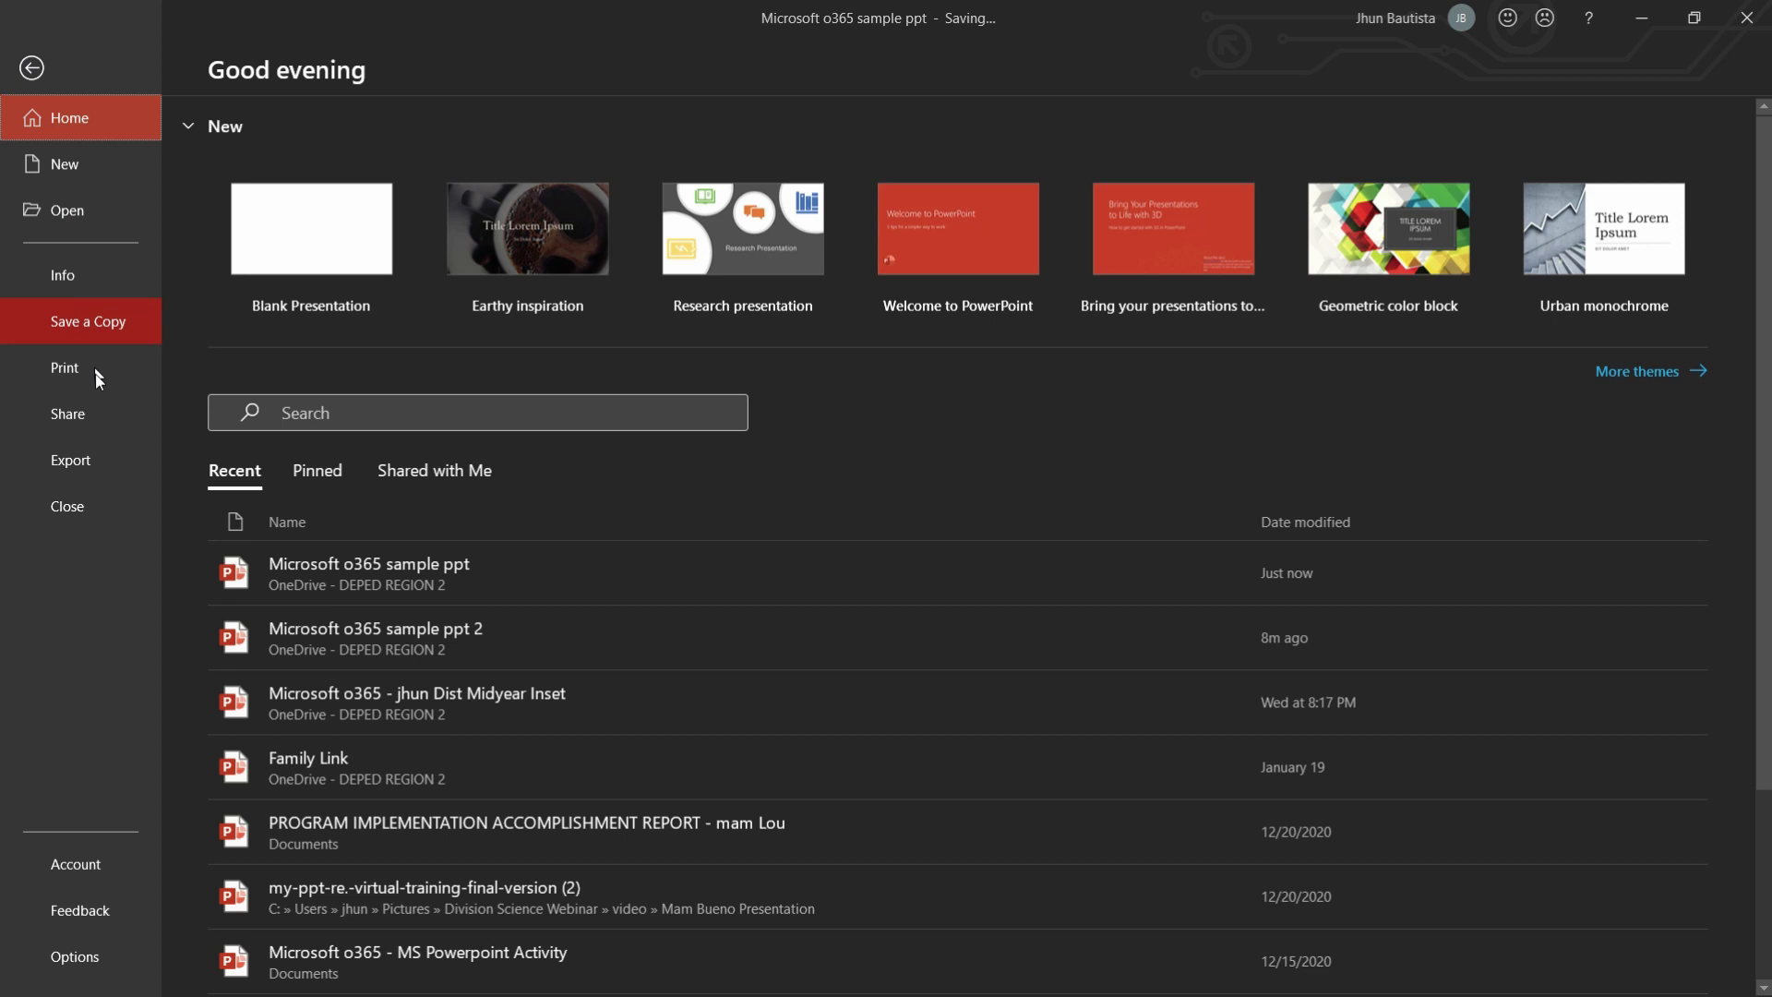
{"action": "left_click", "coordinate": [85, 461]}
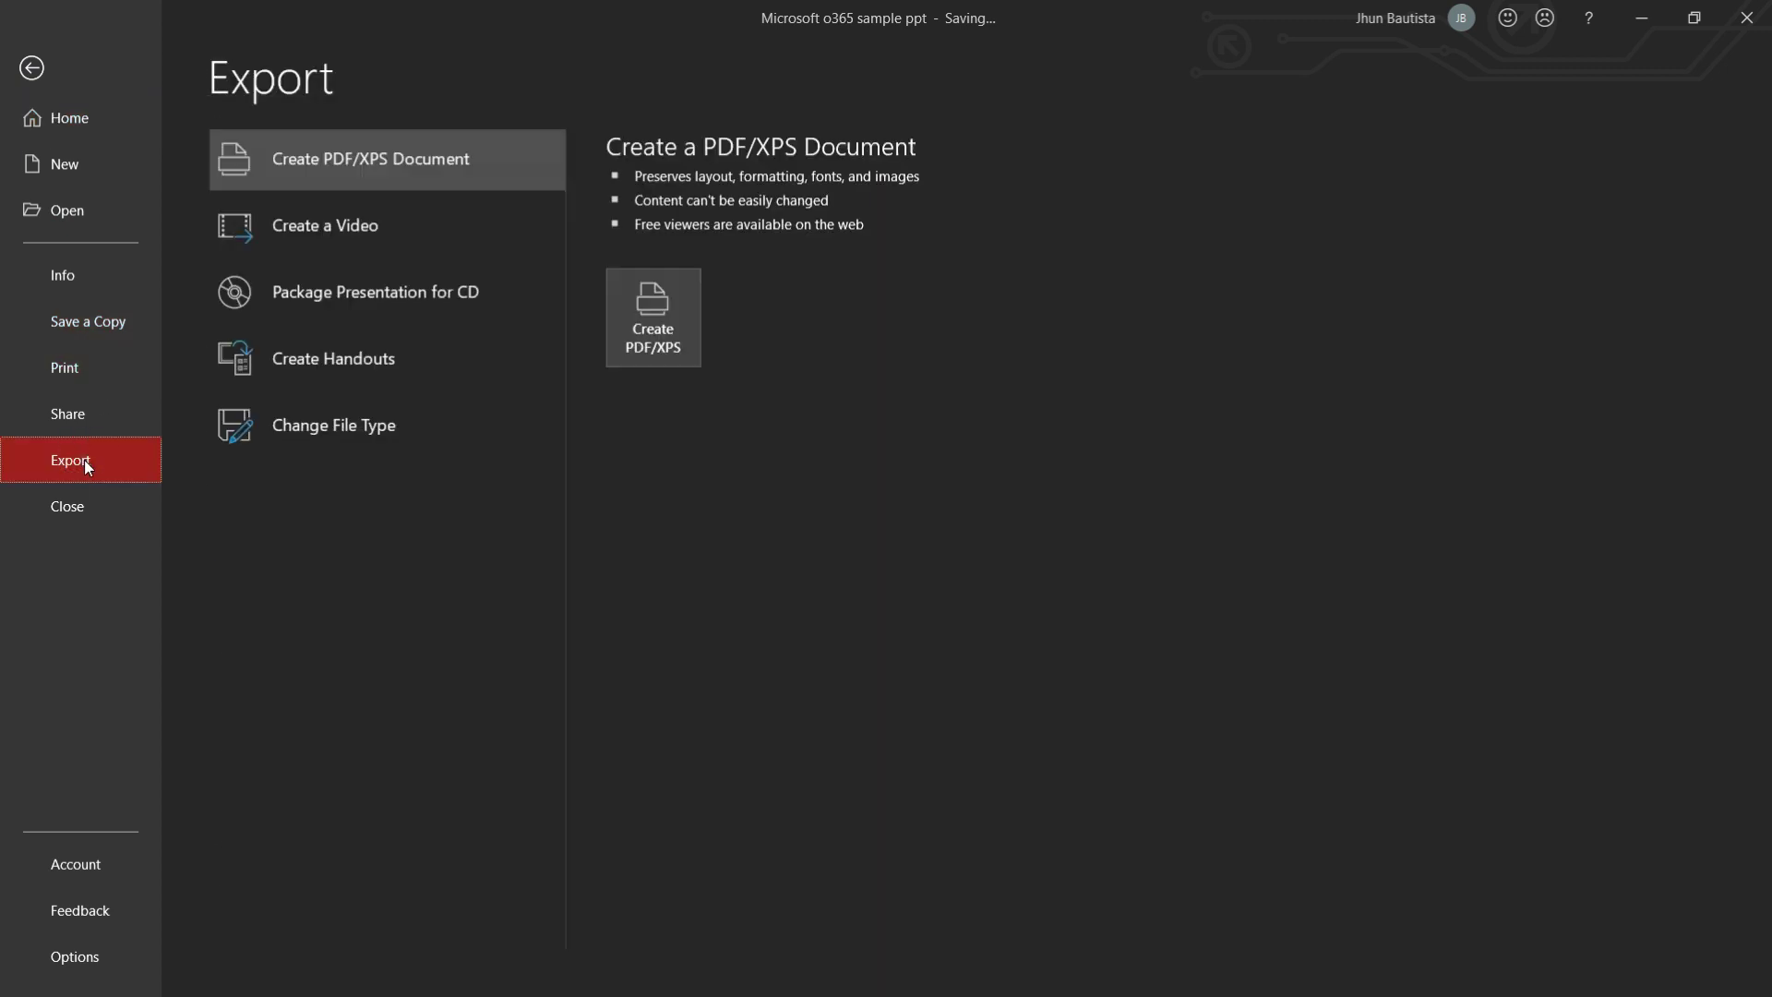
{"action": "left_click", "coordinate": [388, 234]}
{"action": "left_click", "coordinate": [831, 322]}
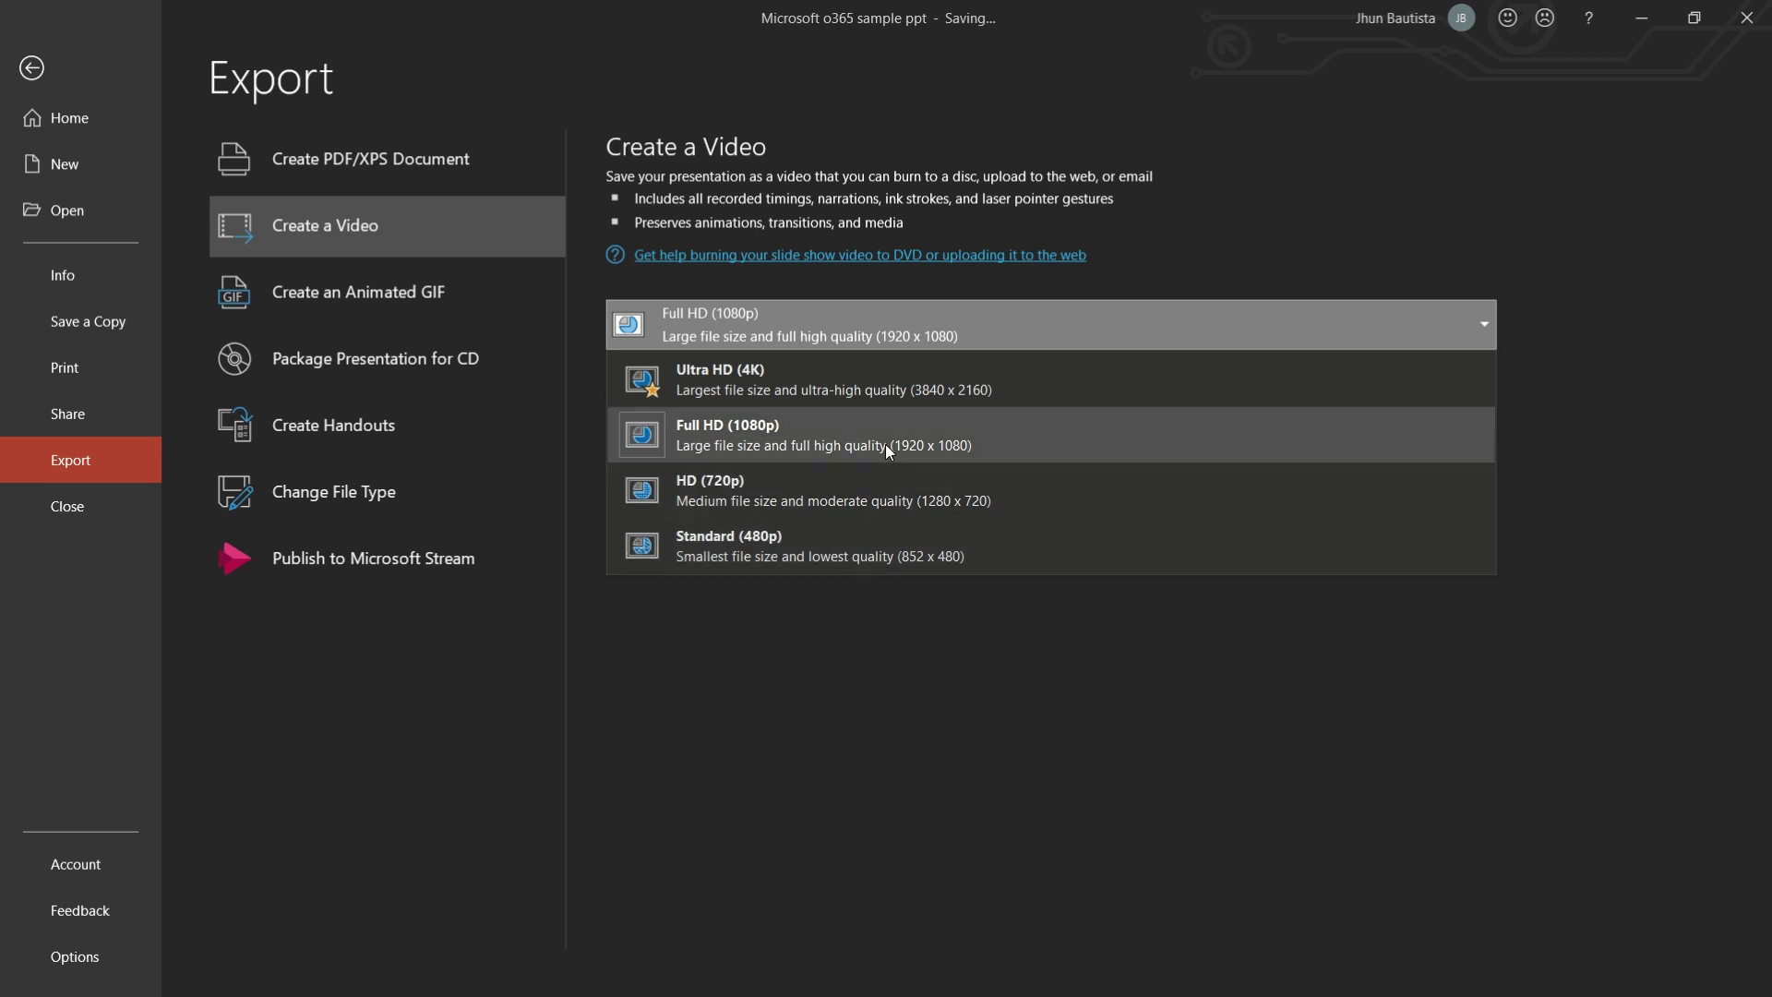
{"action": "left_click", "coordinate": [830, 449]}
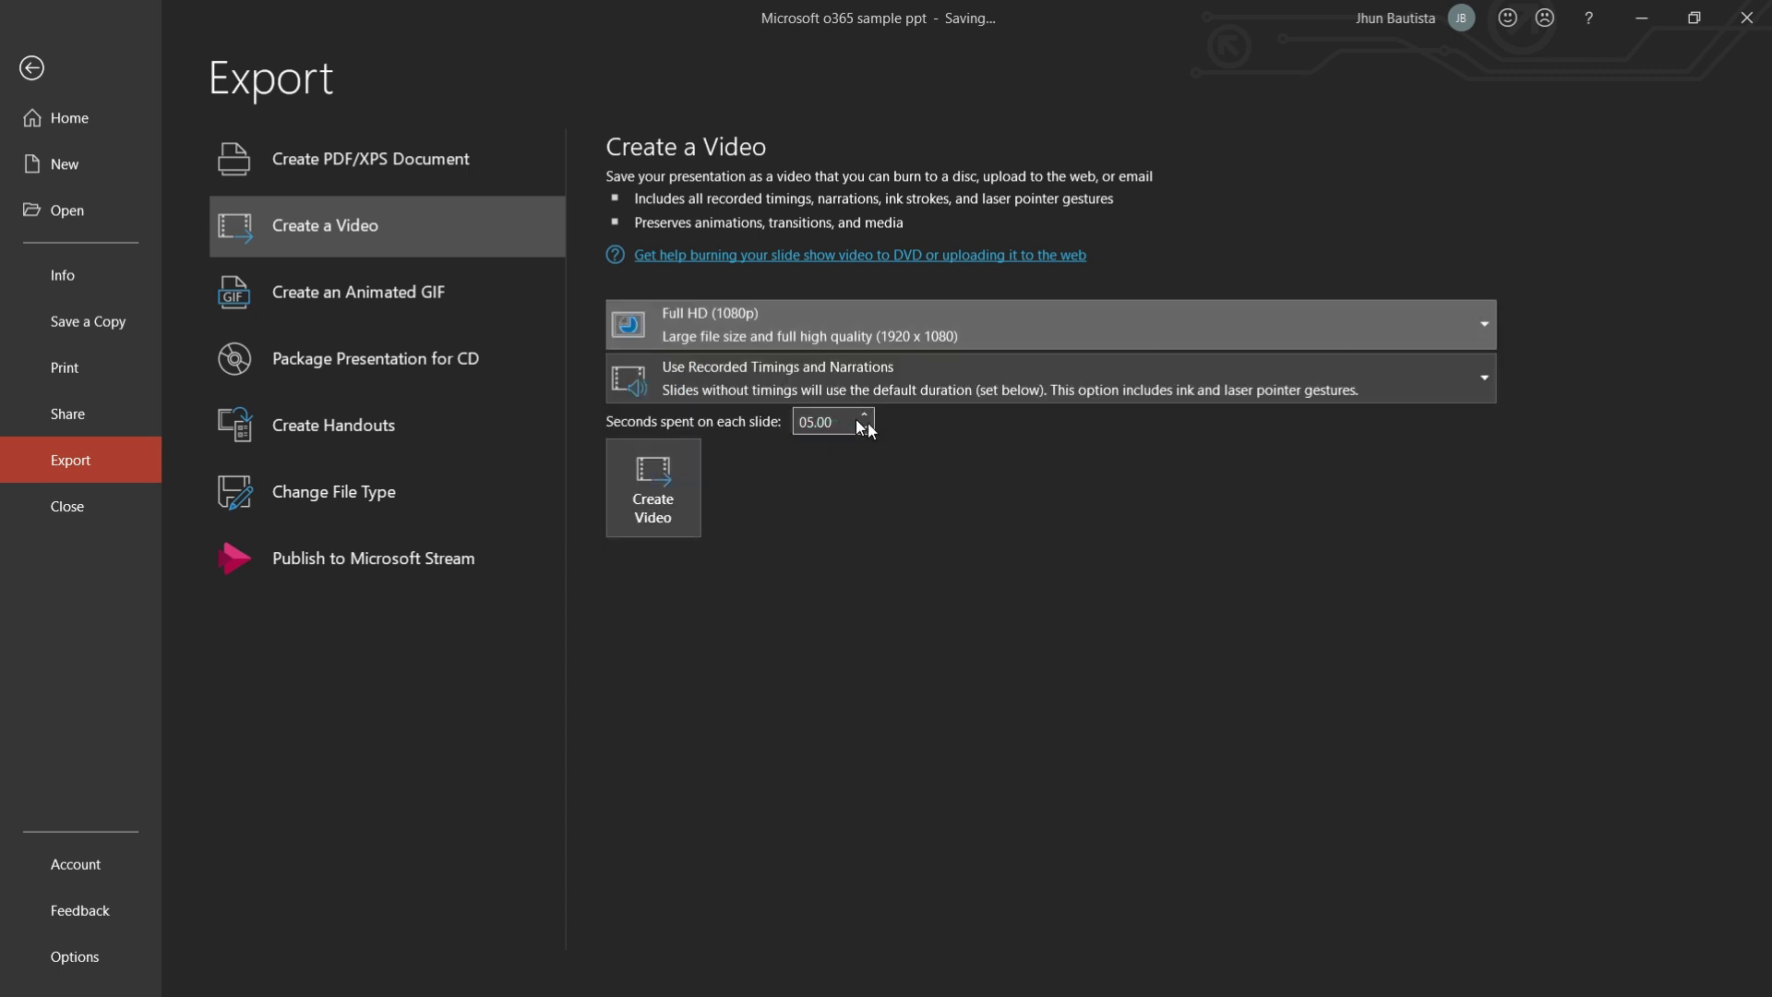
{"action": "left_click", "coordinate": [662, 501]}
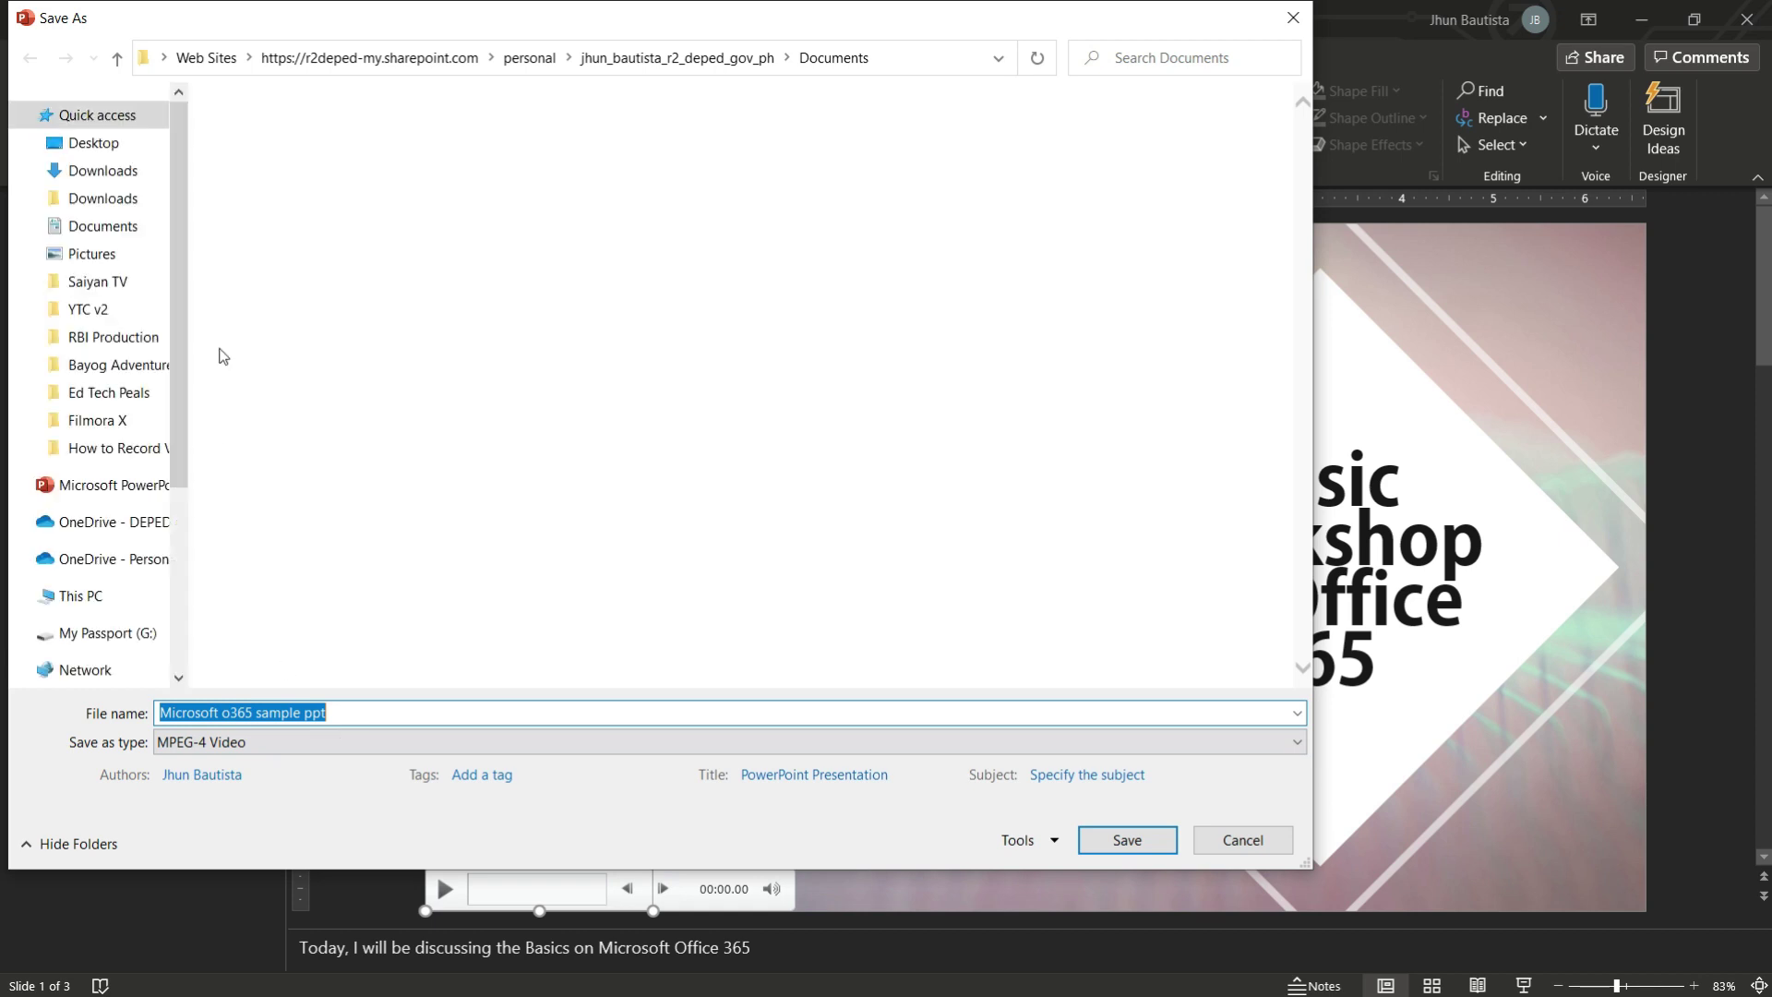
- Save the video as MPEG-4 'Microsoft o365 sample ppt' in the Desktop folder
{"action": "left_click", "coordinate": [107, 145]}
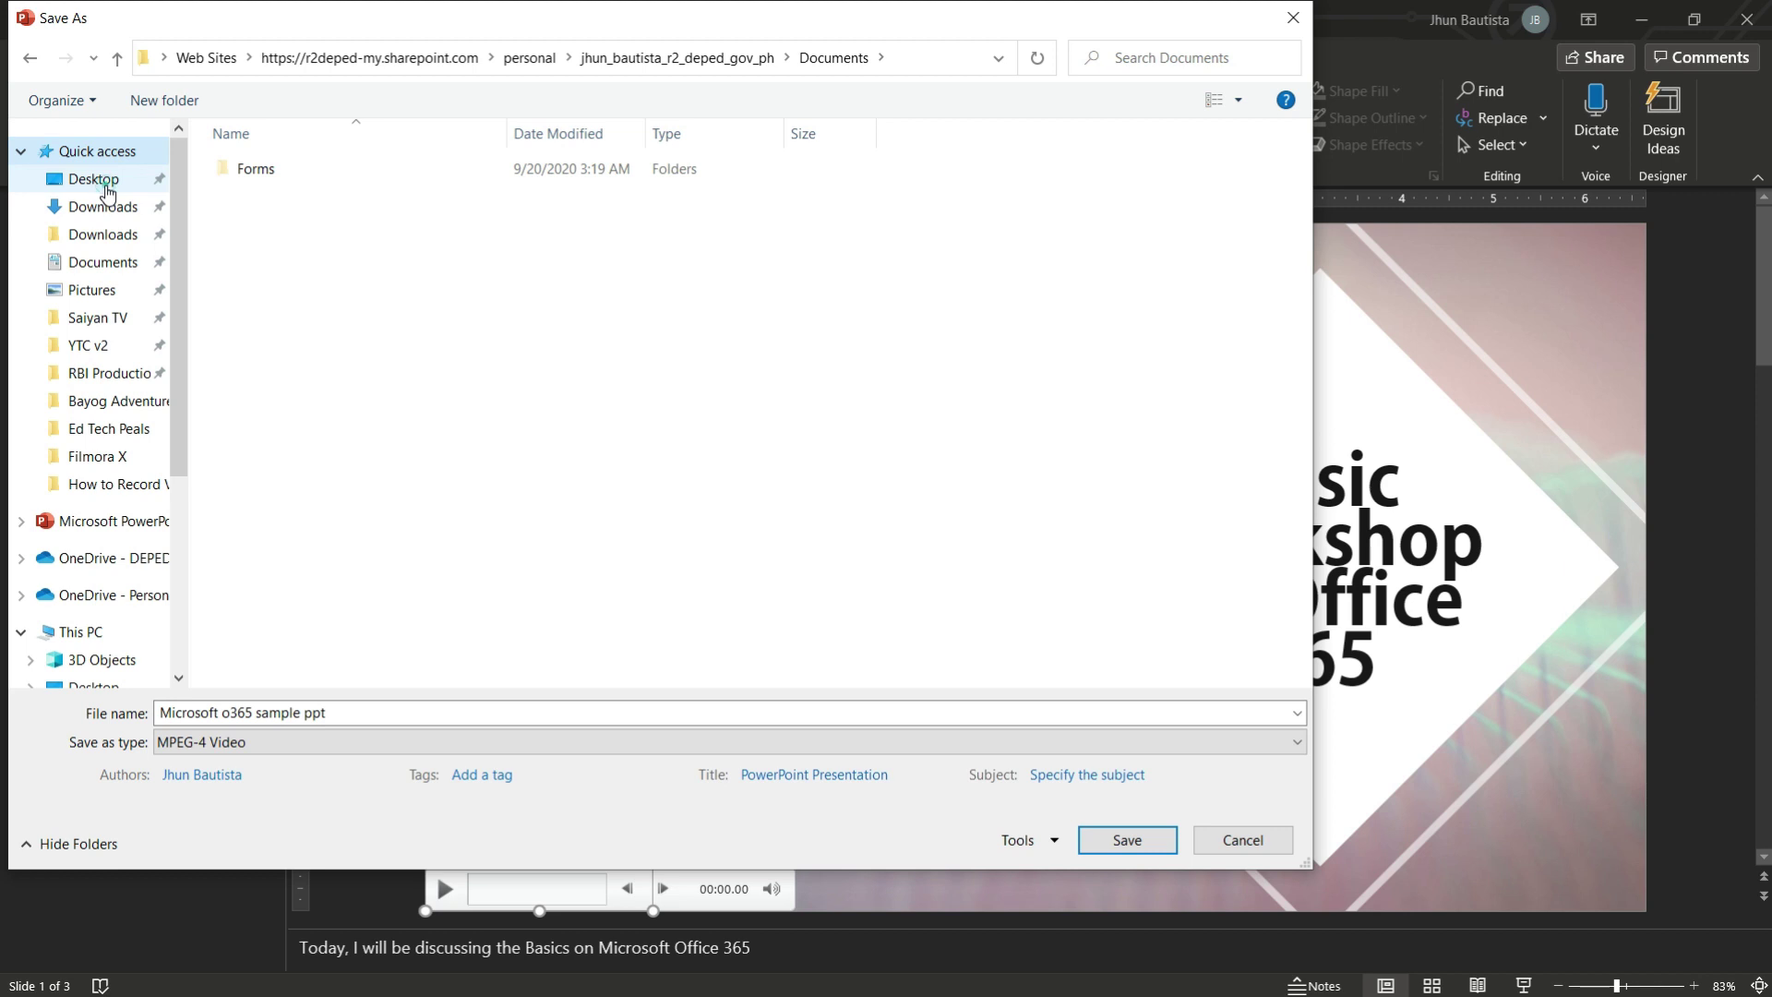
{"action": "left_click", "coordinate": [107, 189]}
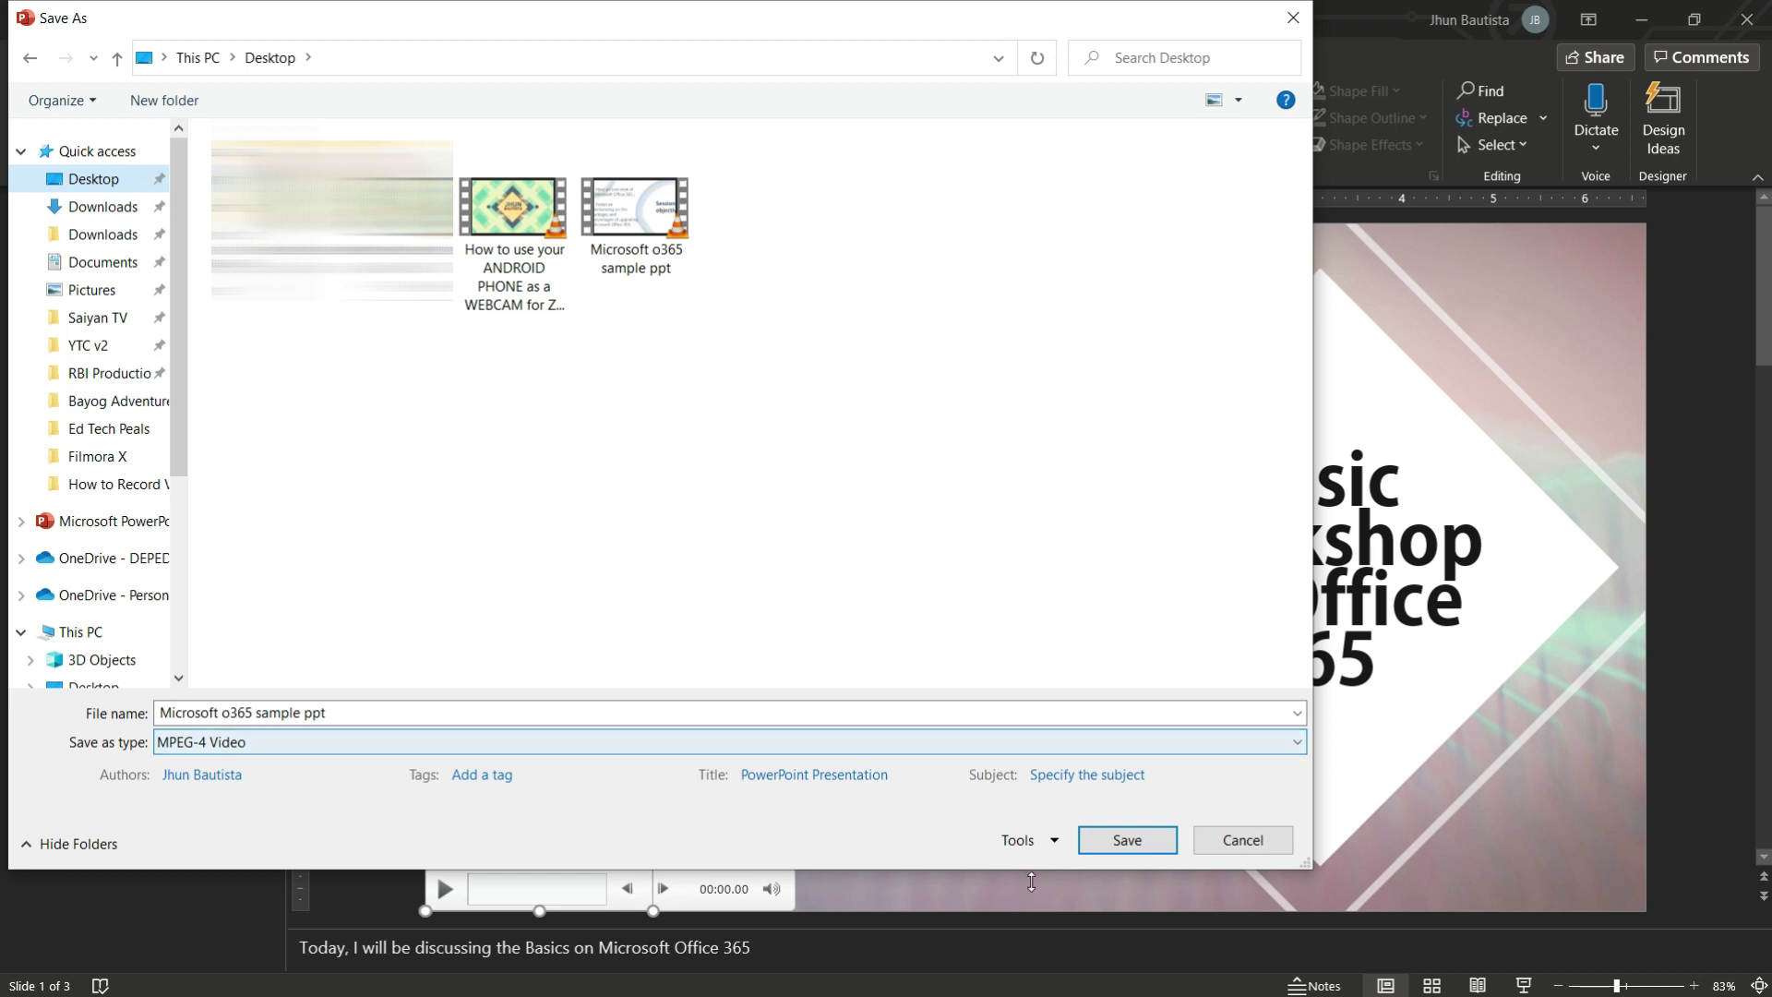
{"action": "left_click", "coordinate": [1127, 844]}
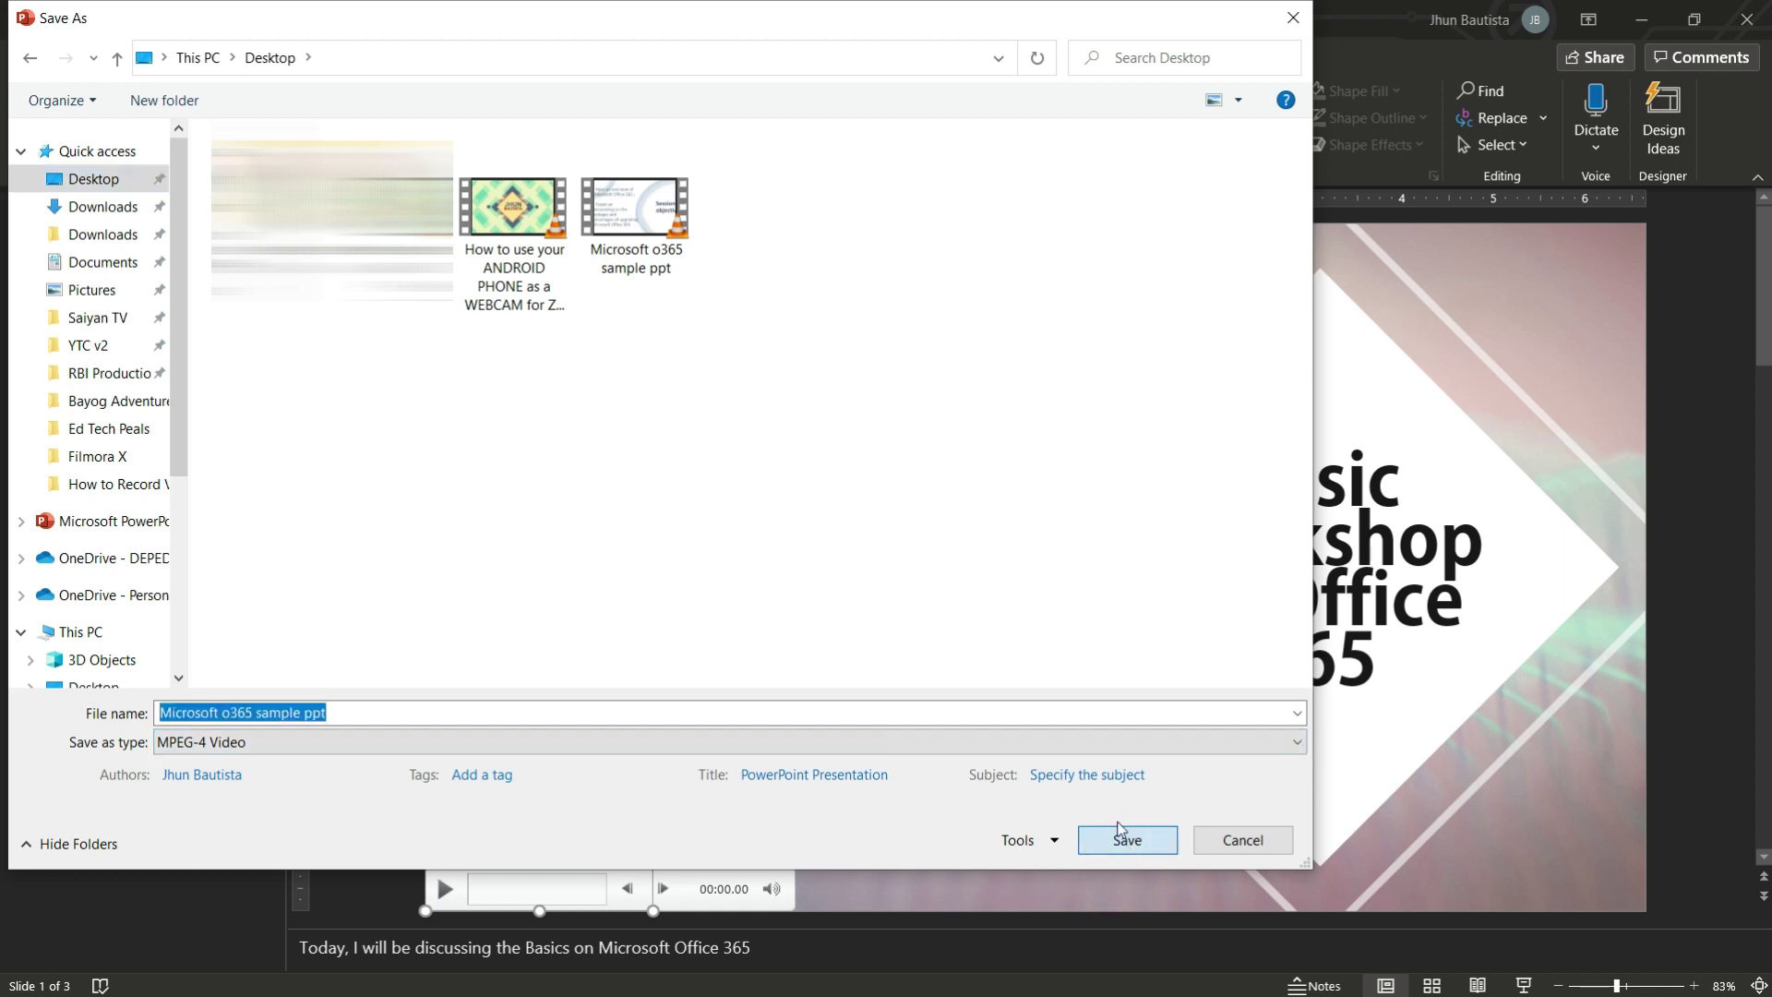